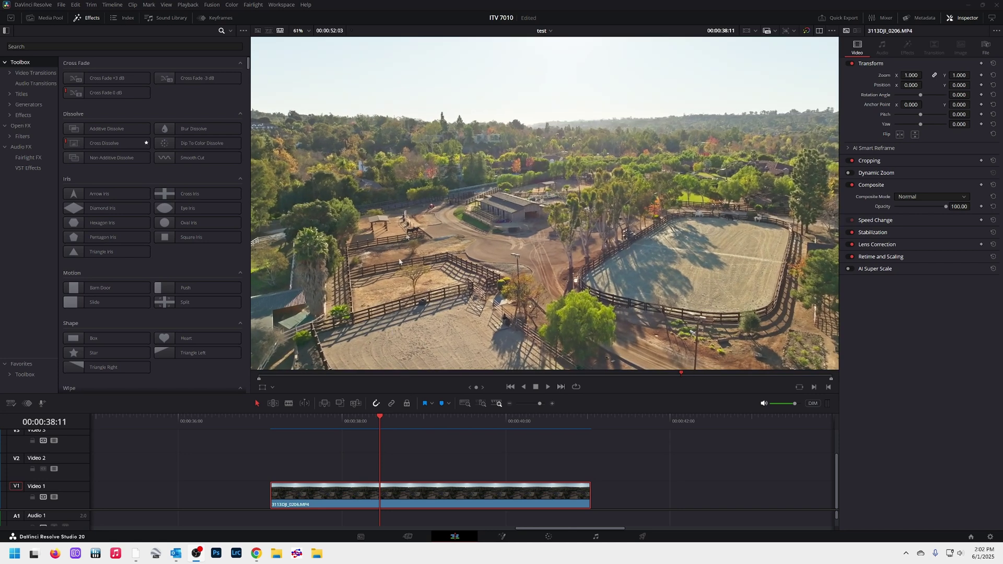
# Step: Preview the ranch clip, duplicate it onto Video 2 directly above, and save the project
pyautogui.moveTo(316, 418); pyautogui.dragTo(507, 425)
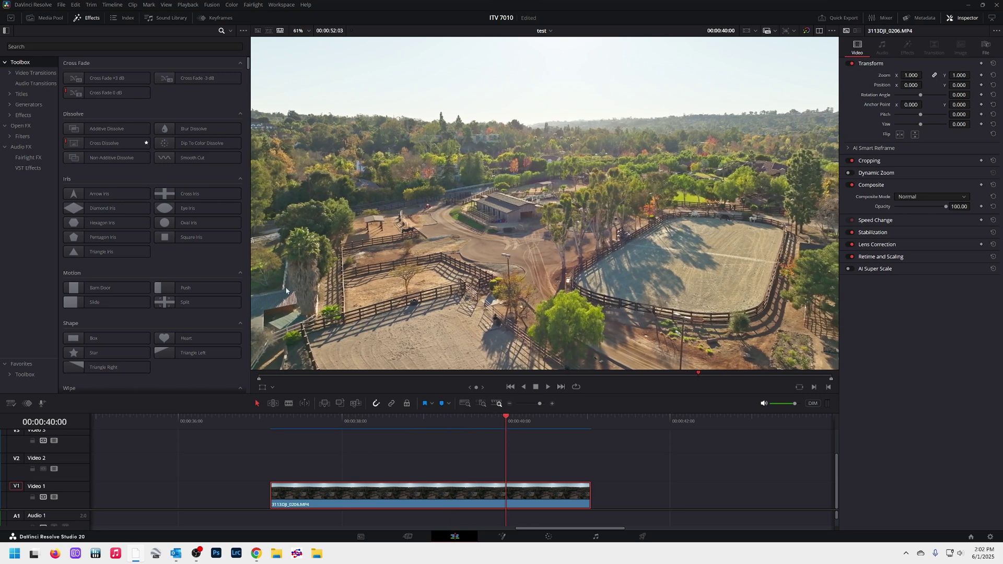
pyautogui.click(297, 423)
pyautogui.press('space')
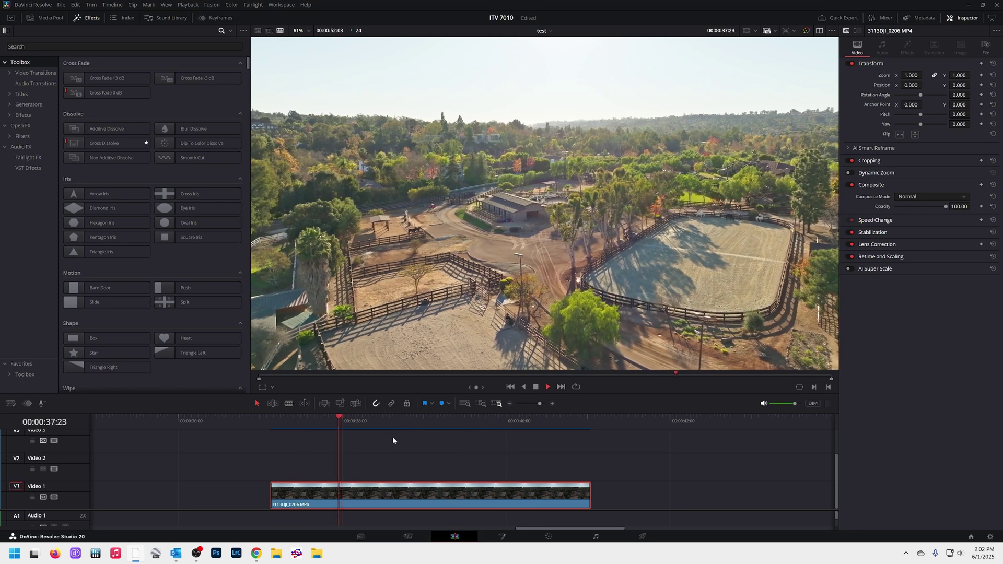
pyautogui.press('space')
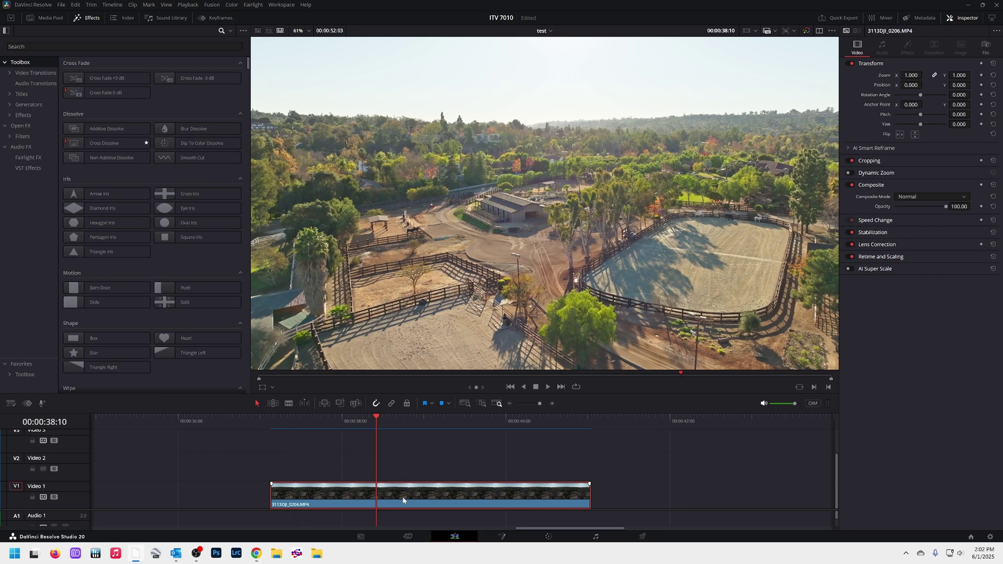
pyautogui.moveTo(403, 501); pyautogui.dragTo(394, 468)
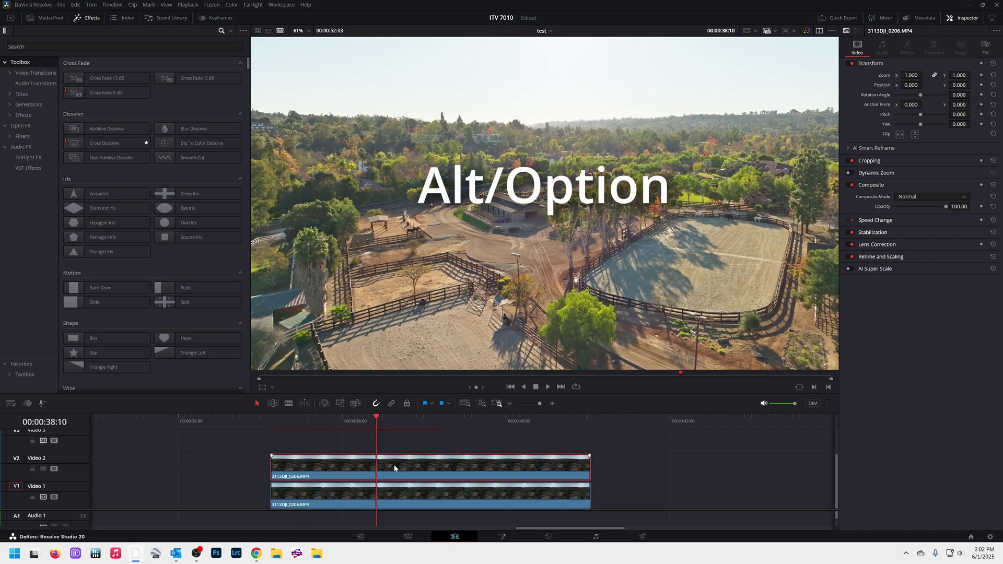
pyautogui.hotkey('ctrl', 's')
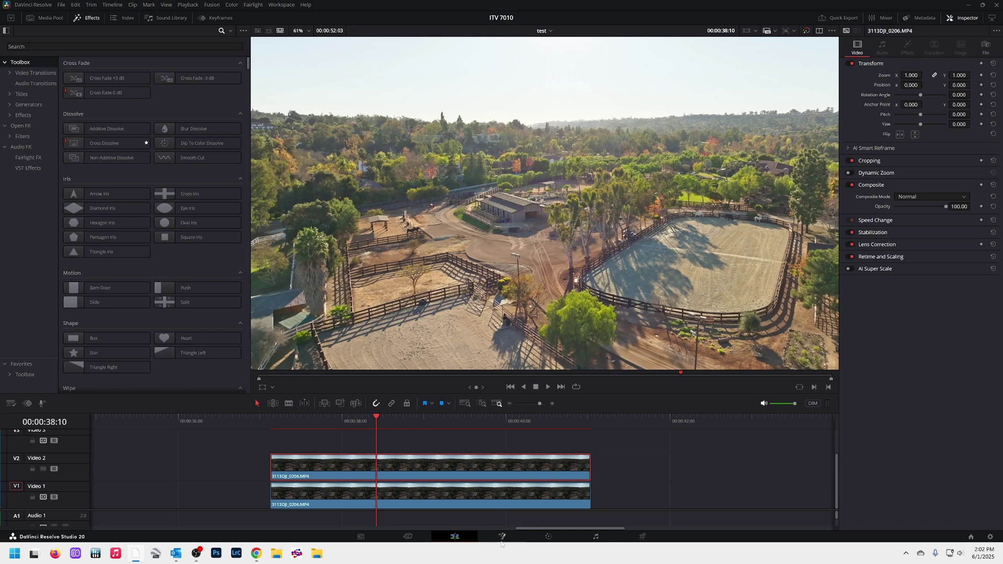
# Step: On the Color page, zoom and pan the viewer to frame the corral
pyautogui.click(547, 538)
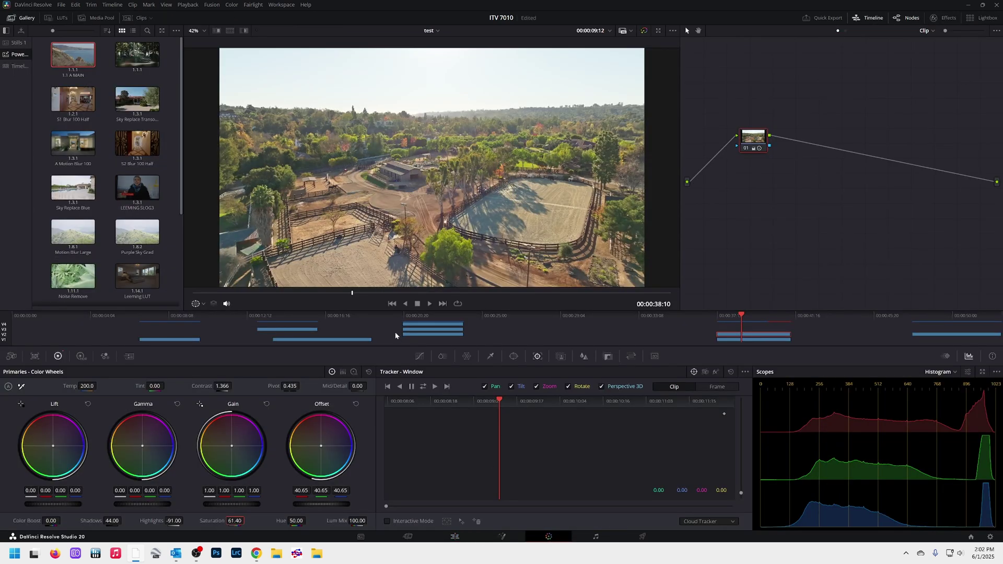
pyautogui.scroll(2, 322, 243)
pyautogui.scroll(2, 322, 243)
pyautogui.scroll(2, 323, 244)
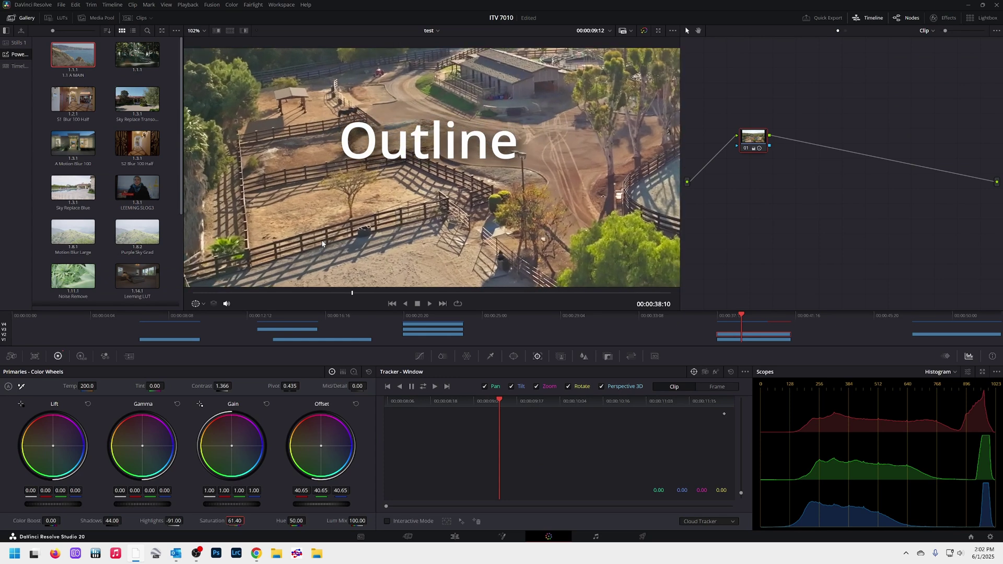
pyautogui.moveTo(323, 243); pyautogui.dragTo(423, 220)
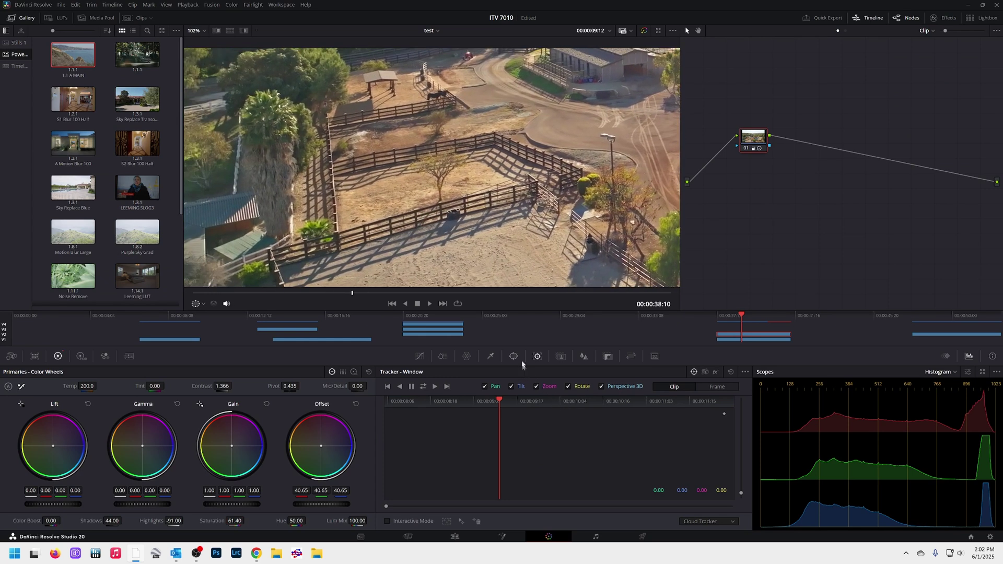
# Step: Draw a closed Curve window through the corral's four corners
pyautogui.click(514, 356)
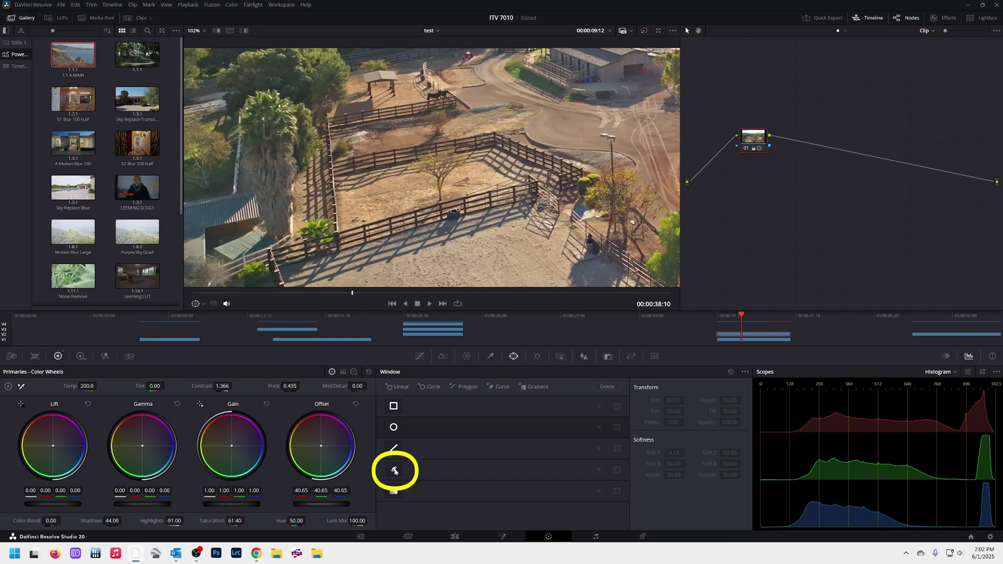
pyautogui.click(395, 470)
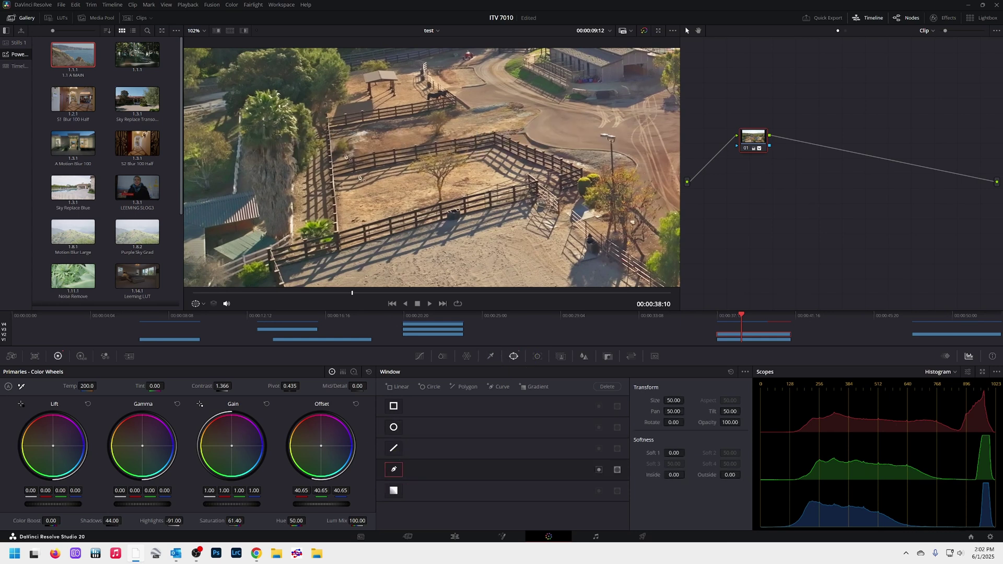
pyautogui.click(331, 163)
pyautogui.click(495, 133)
pyautogui.click(581, 170)
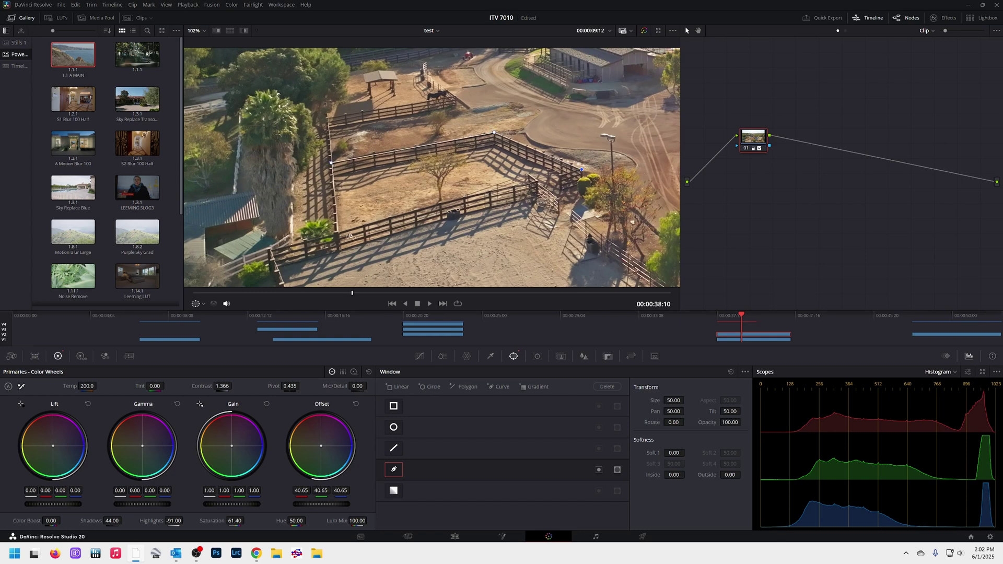
pyautogui.click(335, 233)
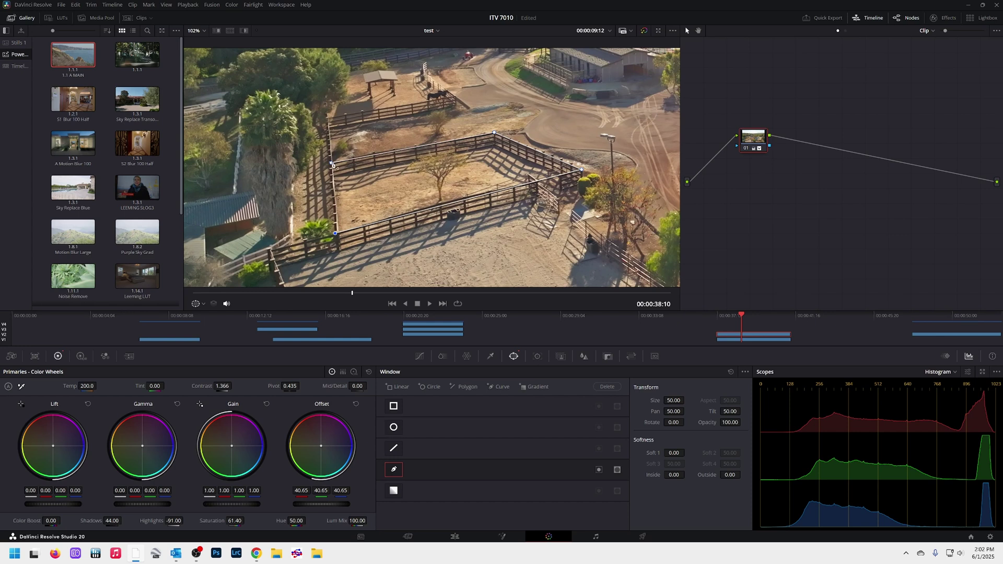
pyautogui.click(331, 163)
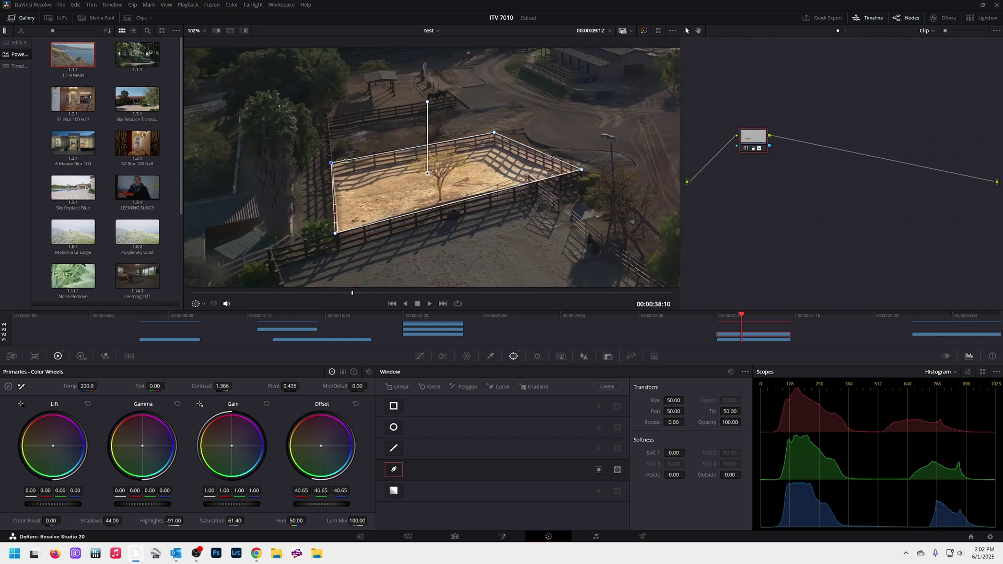
# Step: Toggle Highlight on and off to check the corral window outline
pyautogui.click(244, 31)
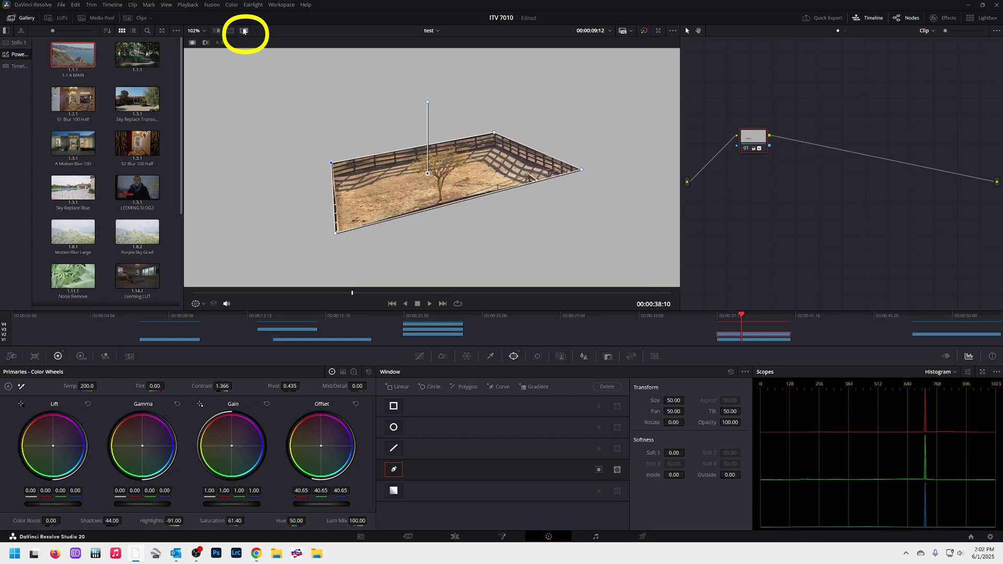
pyautogui.click(244, 30)
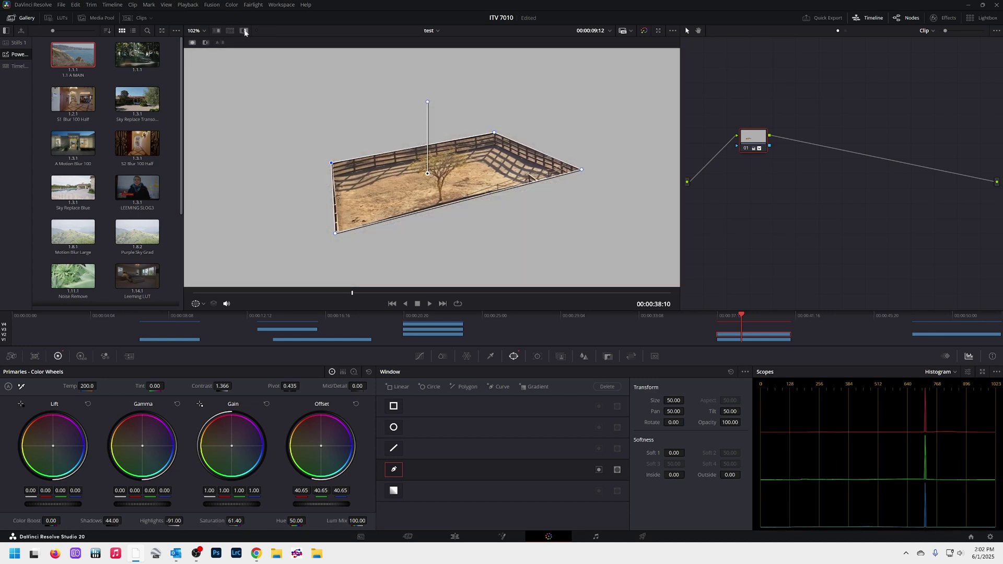
pyautogui.click(244, 31)
pyautogui.click(244, 31)
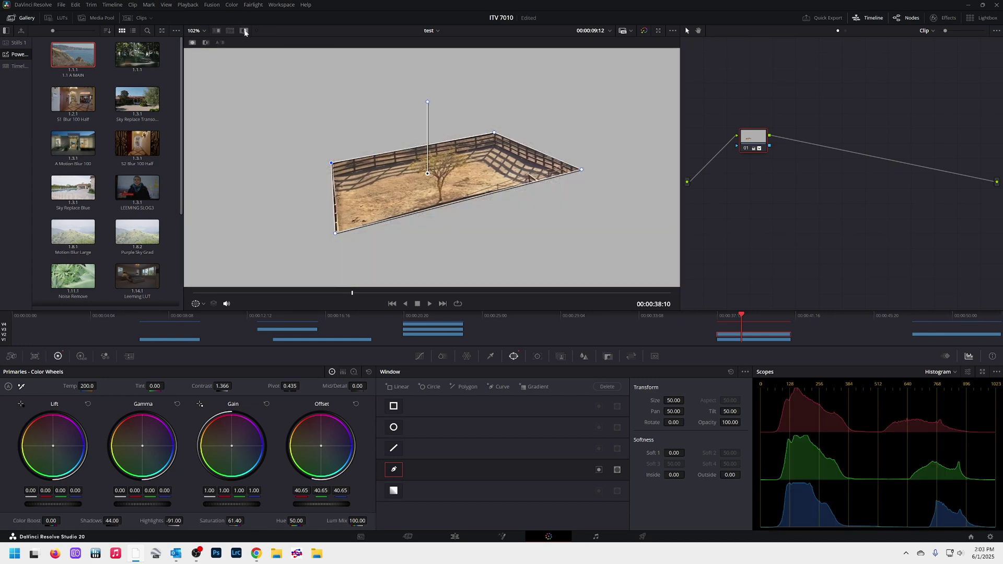
pyautogui.click(244, 31)
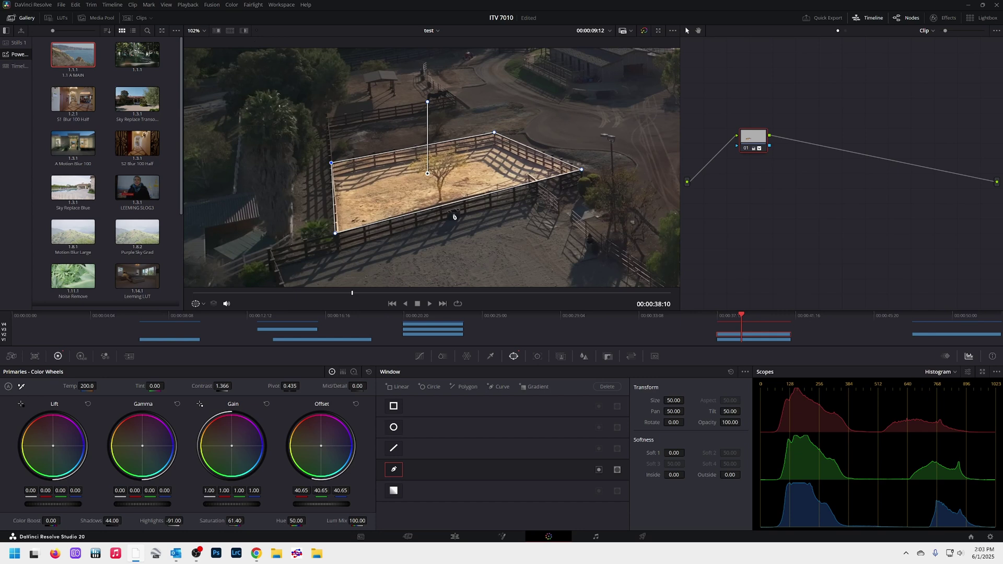
# Step: Track the corral window forward and in reverse through the clip
pyautogui.scroll(-2, 462, 251)
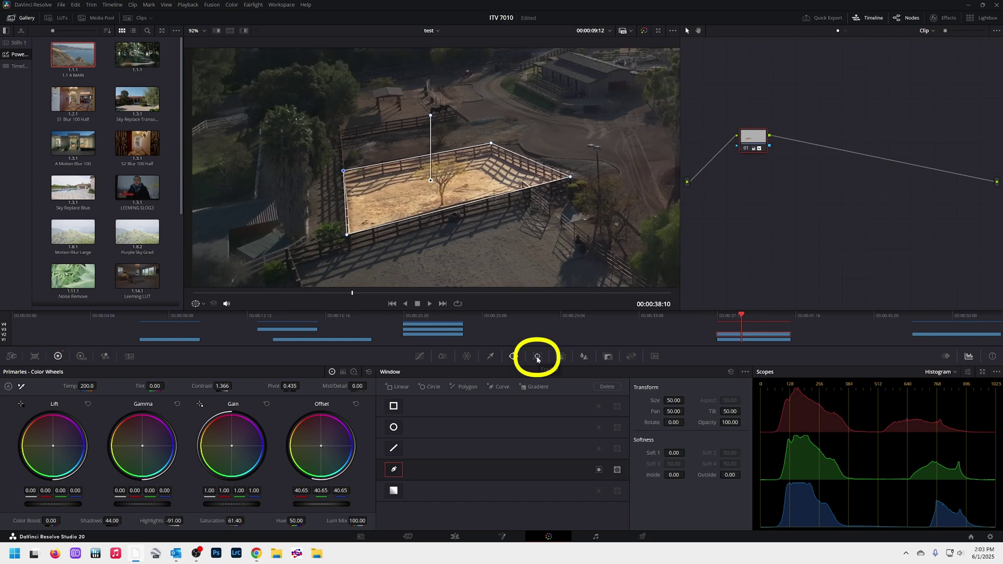
pyautogui.click(537, 357)
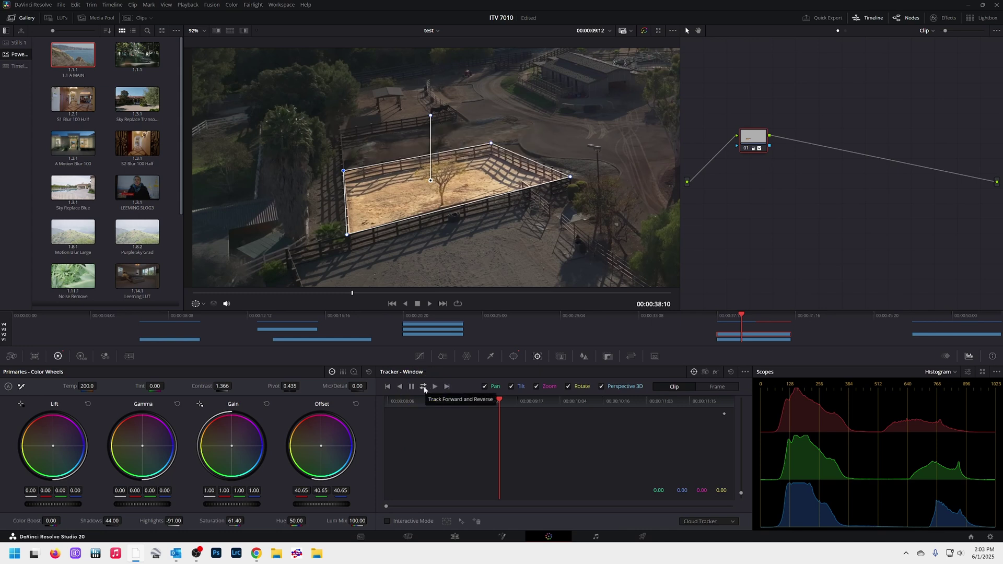
pyautogui.click(424, 387)
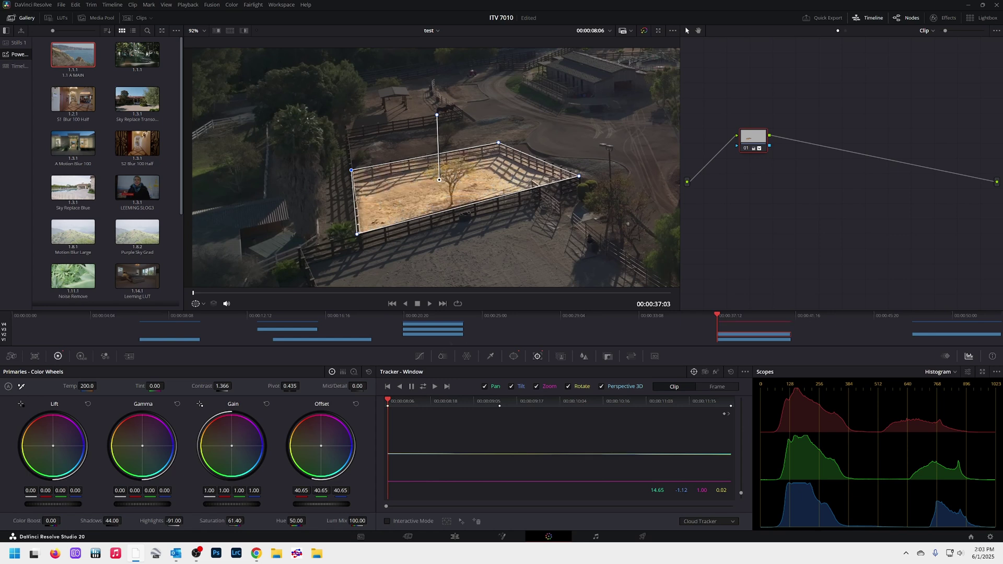
# Step: Add an Alpha Output and connect the corral node's blue key output to it
pyautogui.rightClick(766, 205)
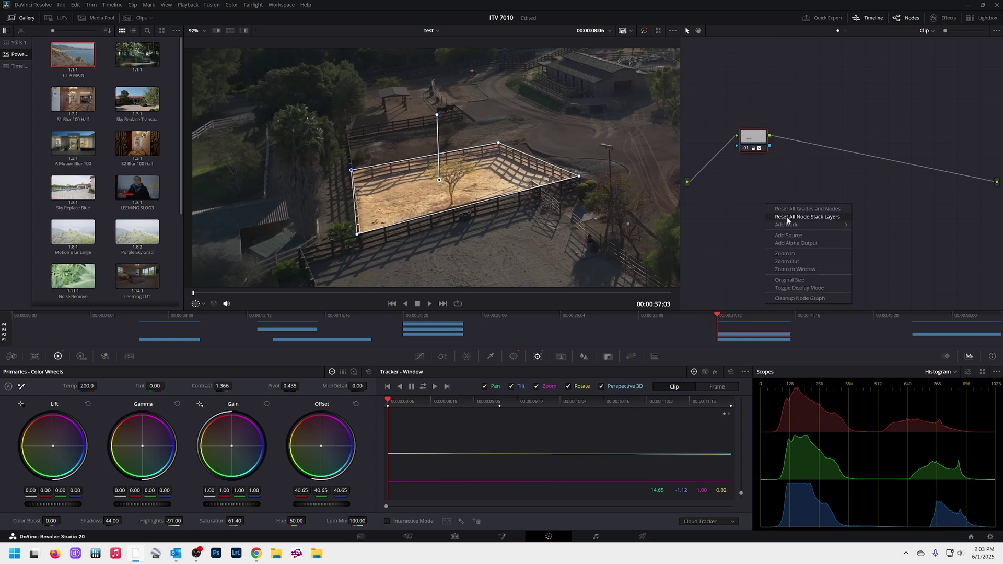
pyautogui.click(788, 243)
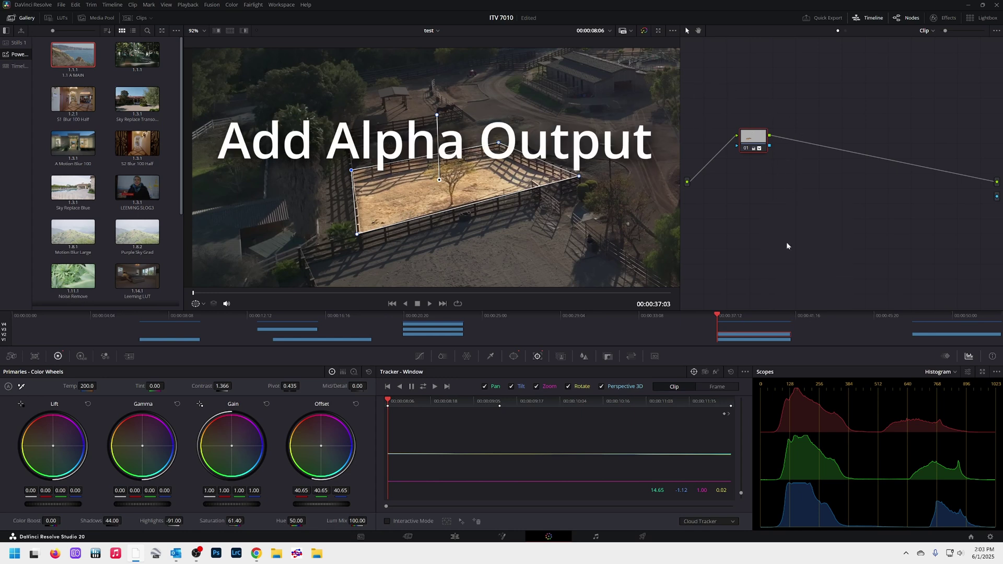
pyautogui.moveTo(769, 145); pyautogui.dragTo(949, 198)
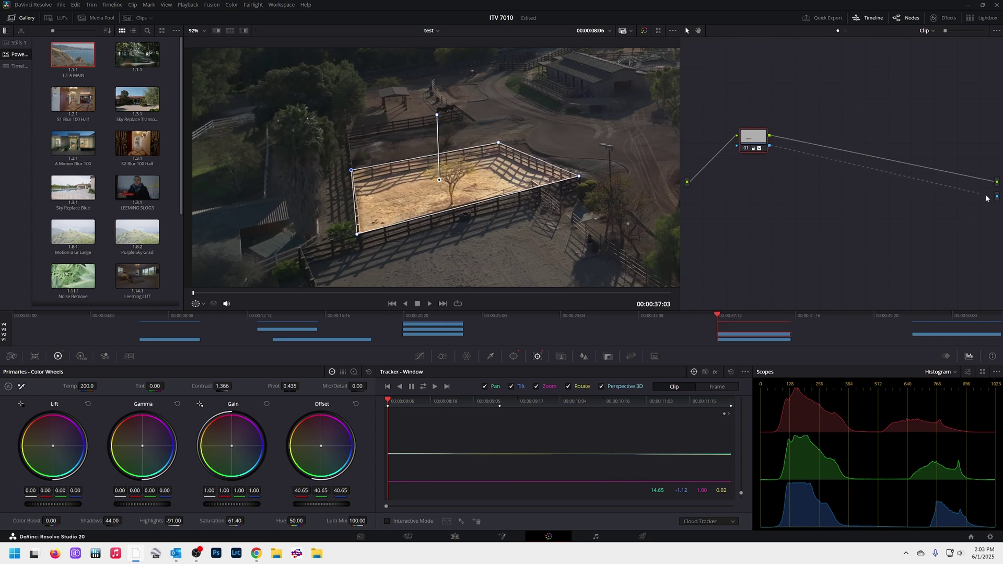
pyautogui.moveTo(985, 198); pyautogui.dragTo(997, 196)
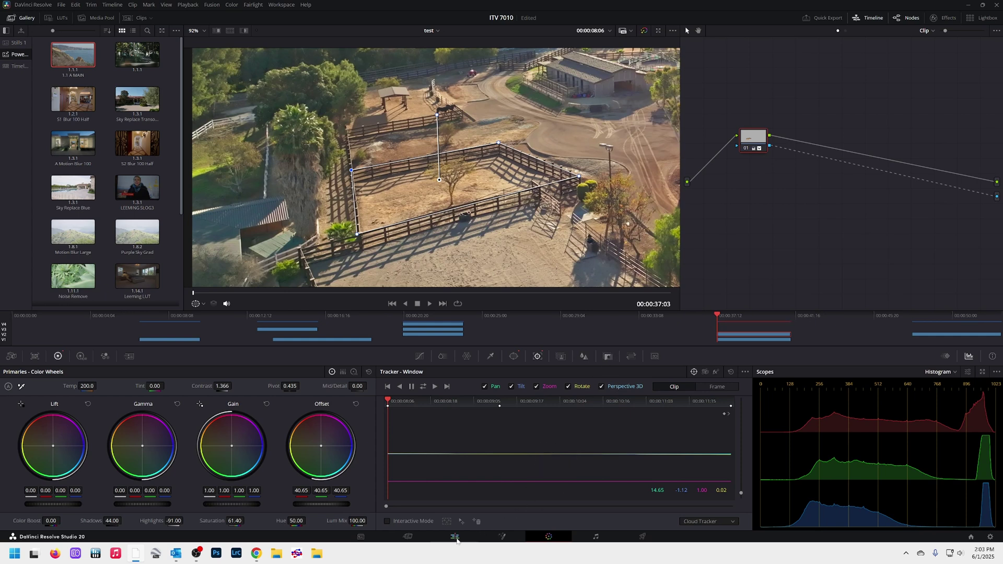
pyautogui.click(455, 540)
pyautogui.click(332, 474)
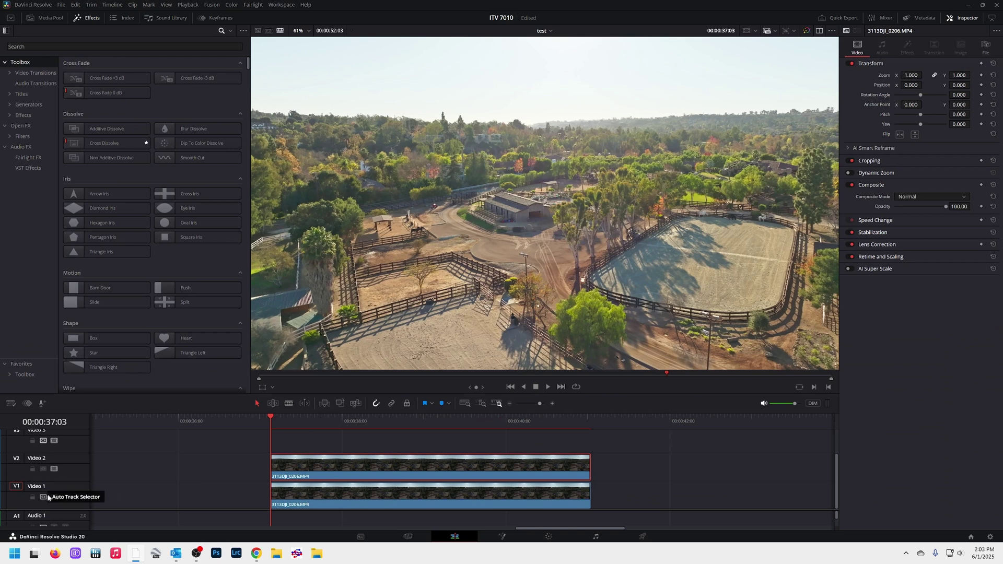
pyautogui.click(331, 498)
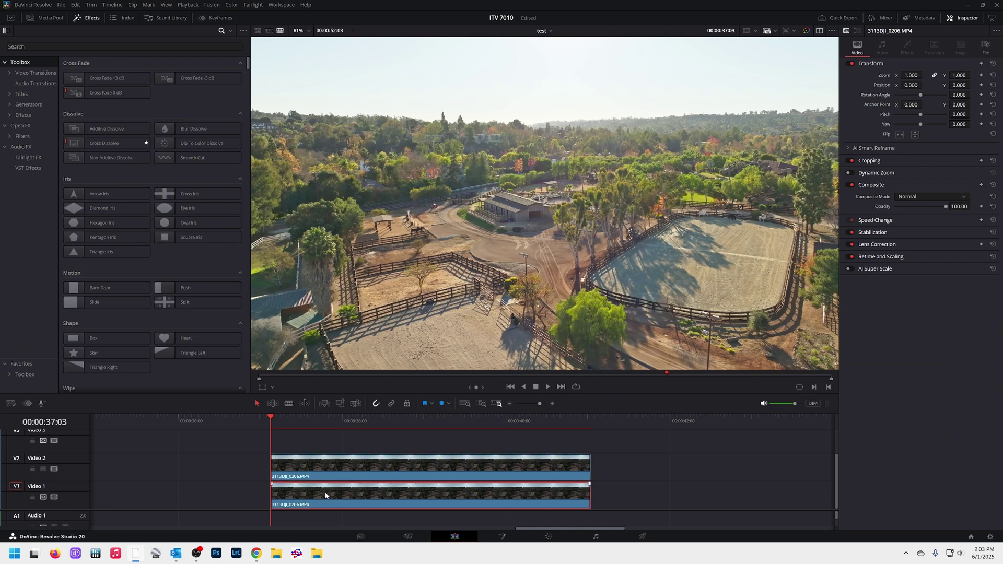
pyautogui.press('d')
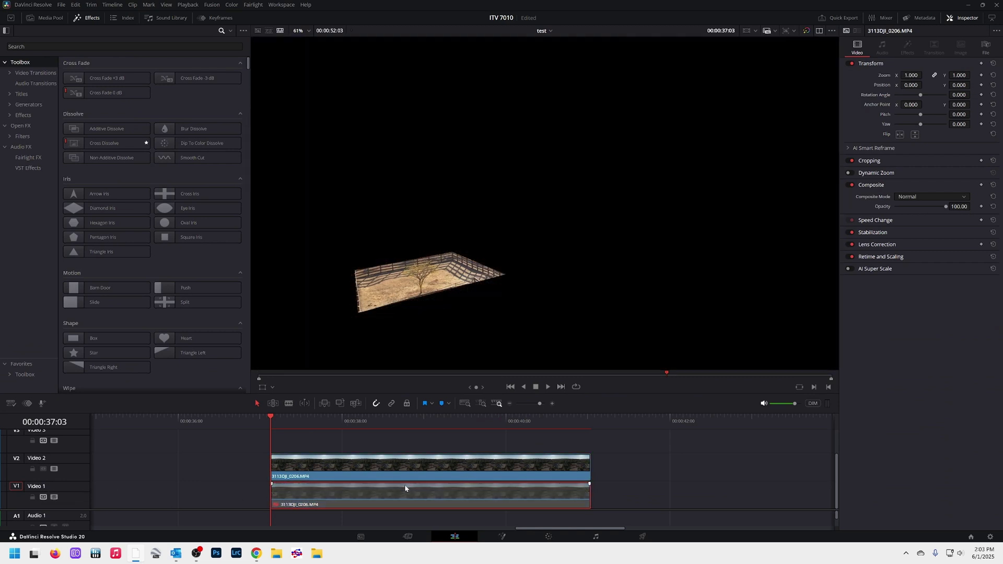
pyautogui.press('d')
pyautogui.press('d')
pyautogui.press('d')
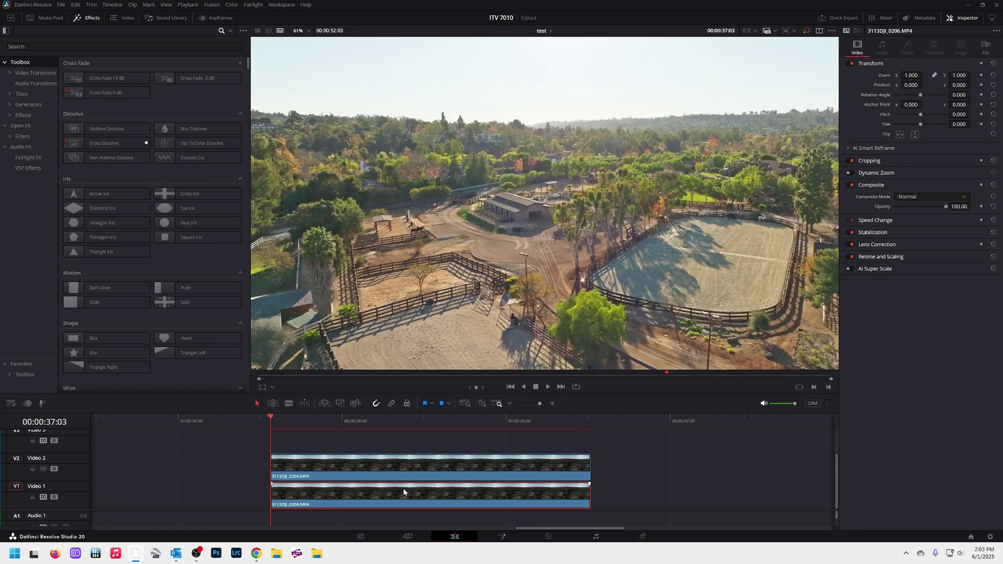
pyautogui.press('d')
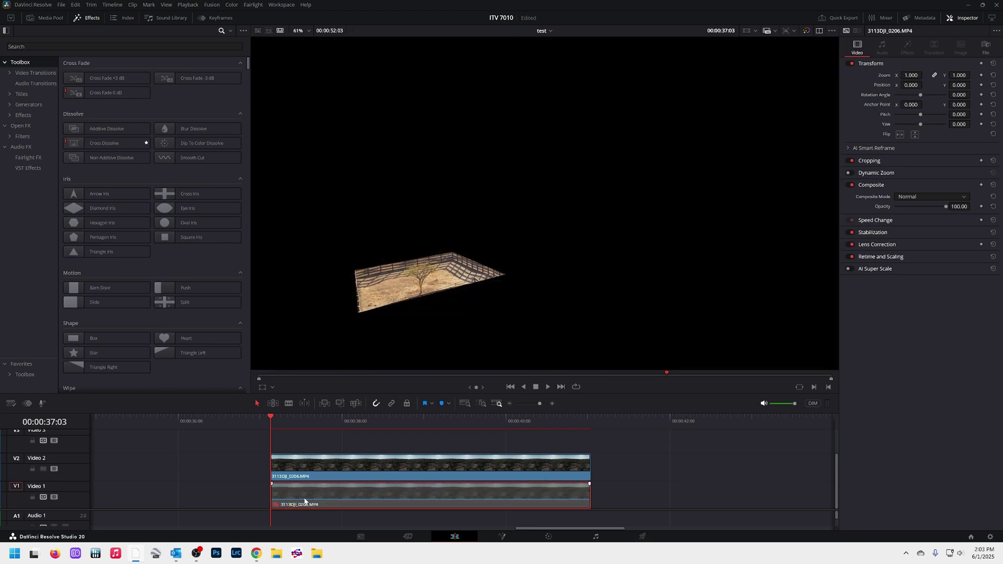
pyautogui.press('d')
pyautogui.click(311, 477)
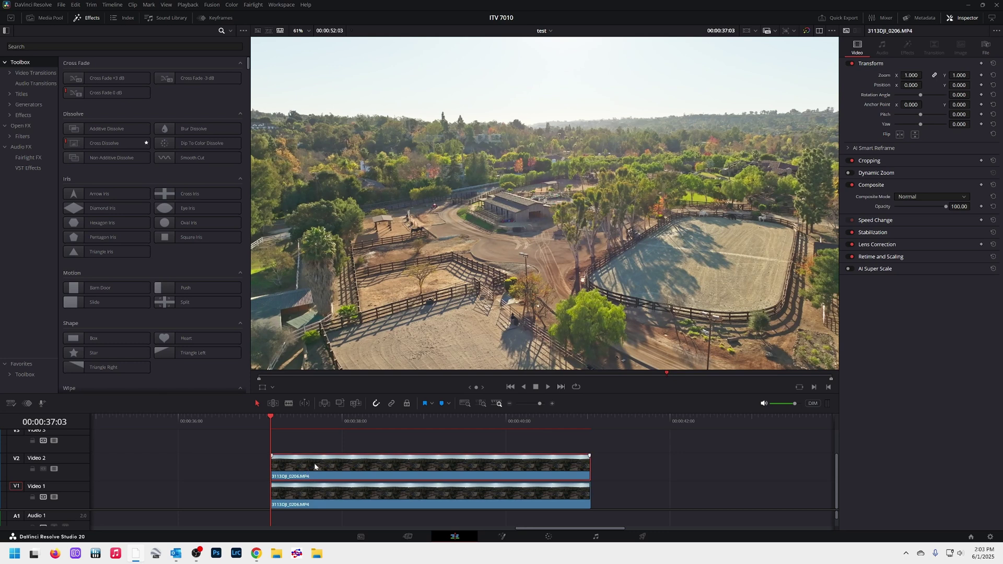
# Step: Turn the V2 corral clip into Compound Clip 12
pyautogui.rightClick(308, 464)
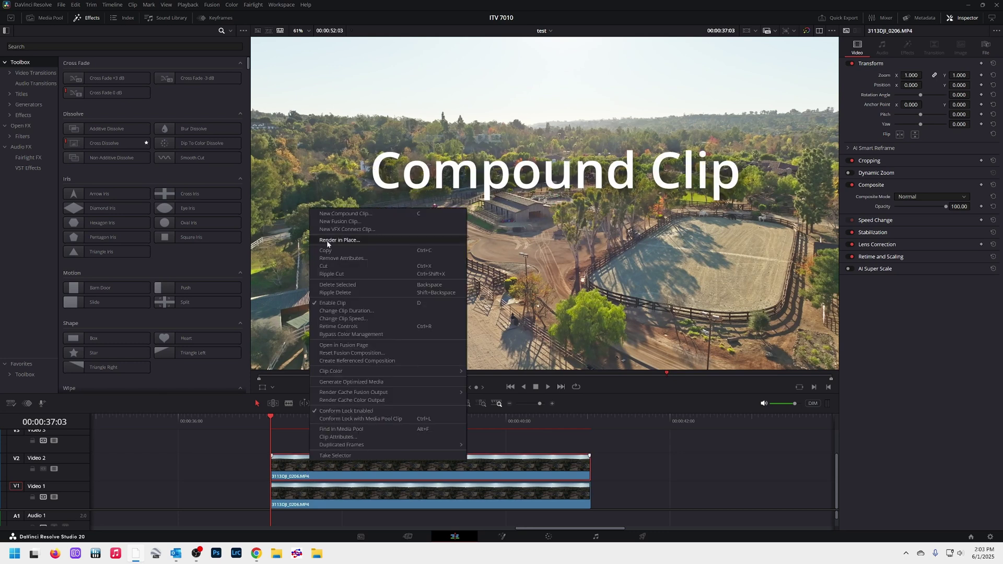
pyautogui.click(342, 214)
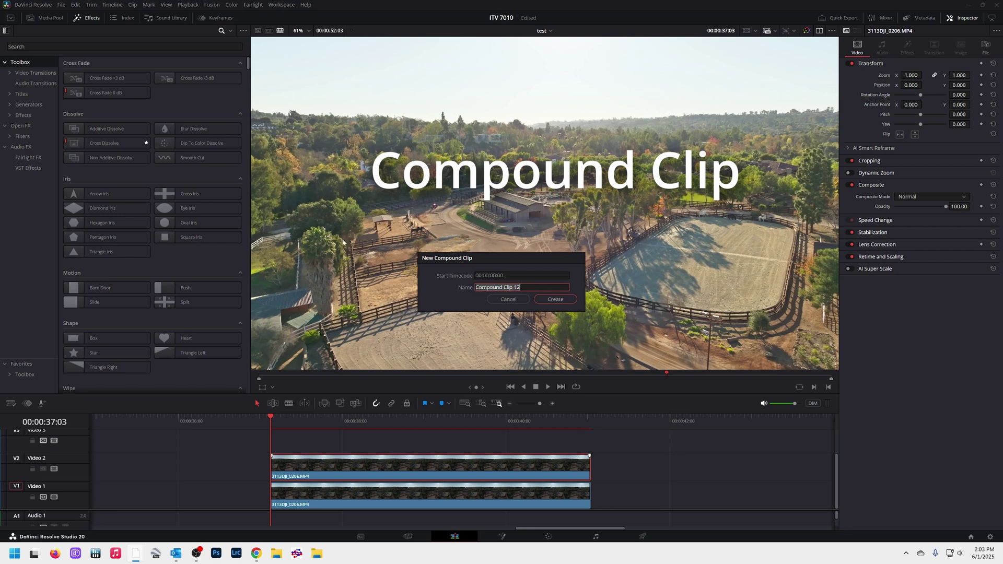
pyautogui.click(557, 296)
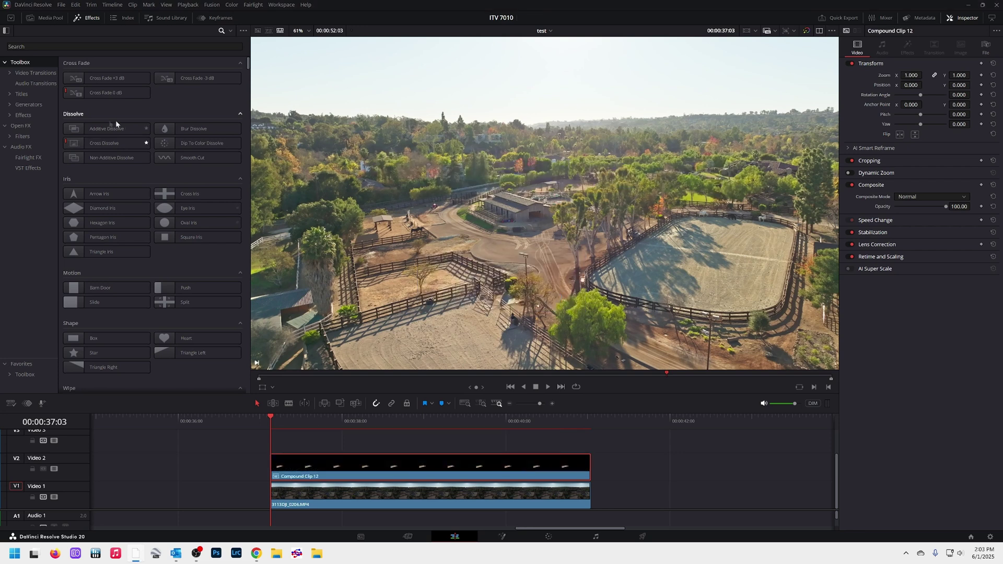
# Step: Apply the Outer Stroke effect to Compound Clip 12 and preview the white outline
pyautogui.click(125, 47)
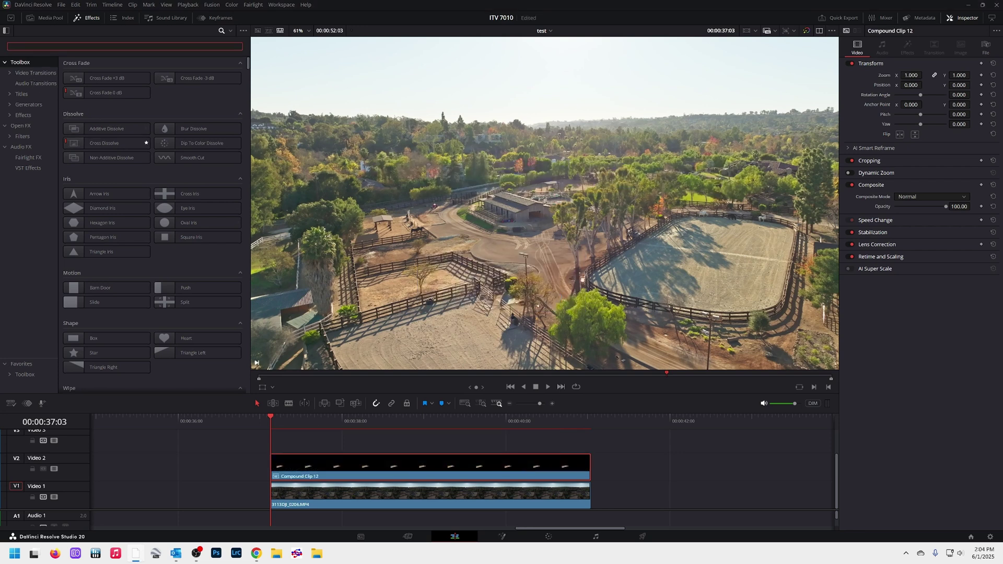
pyautogui.write('strok')
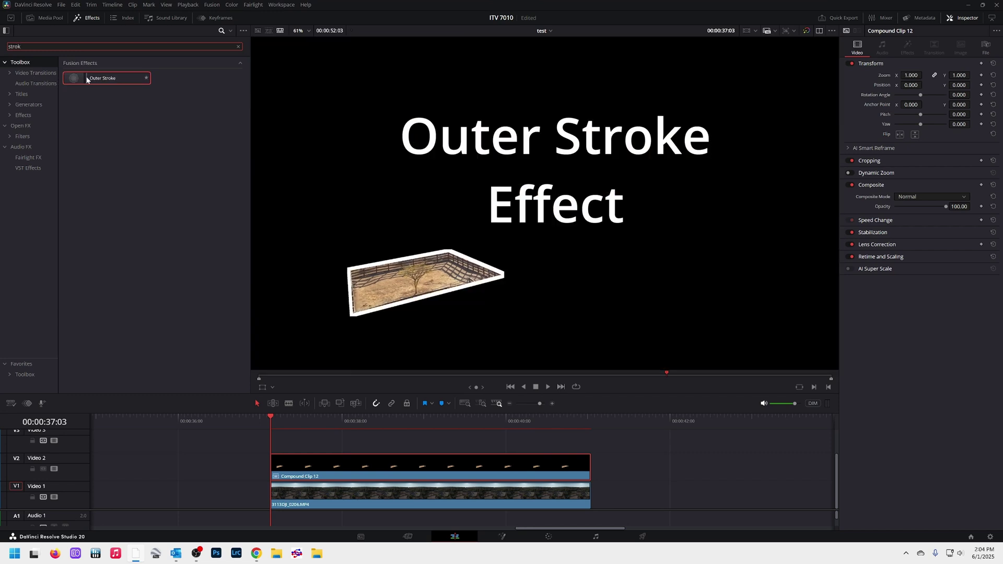
pyautogui.moveTo(67, 81); pyautogui.dragTo(394, 470)
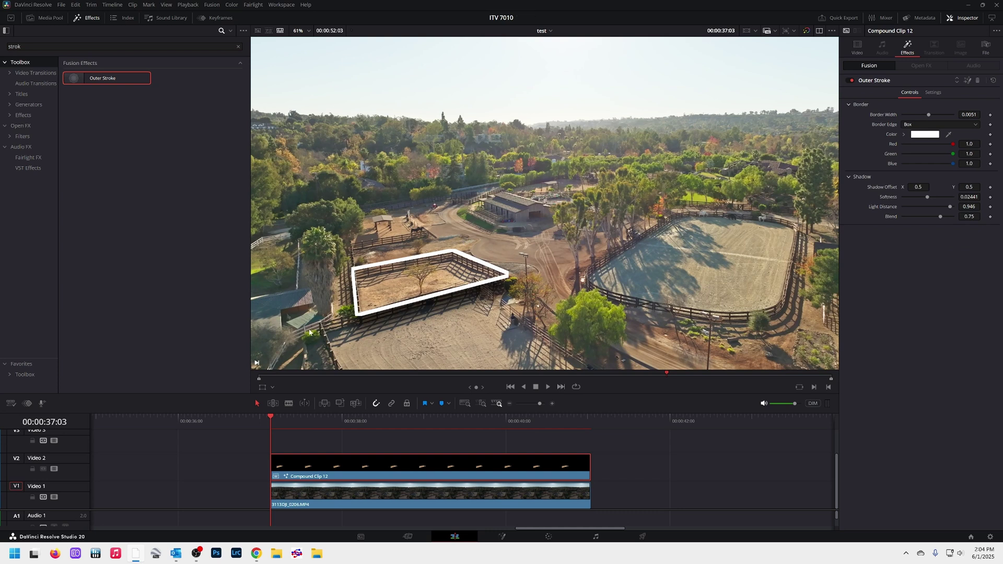
pyautogui.click(550, 431)
pyautogui.press('space')
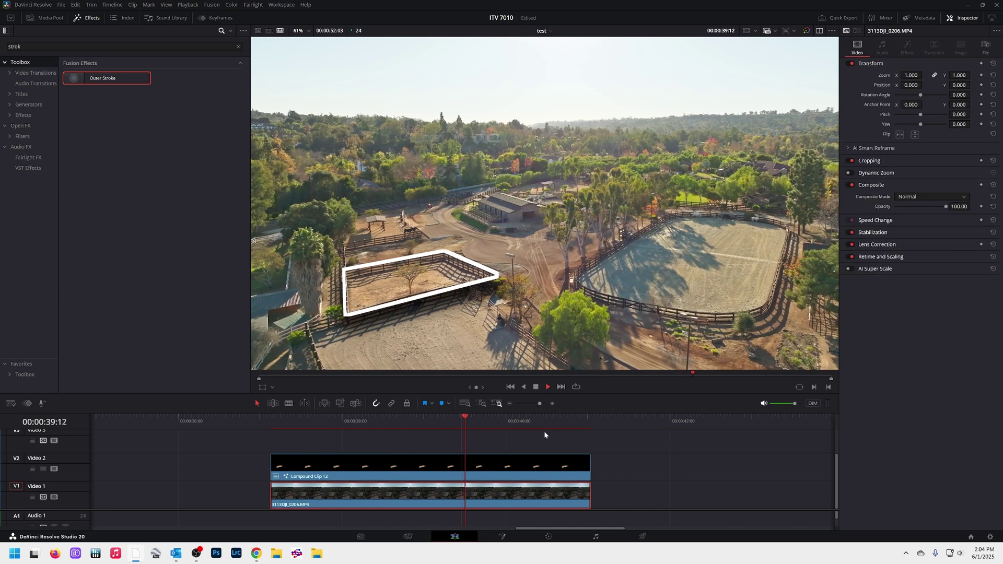
pyautogui.press('space')
pyautogui.click(400, 425)
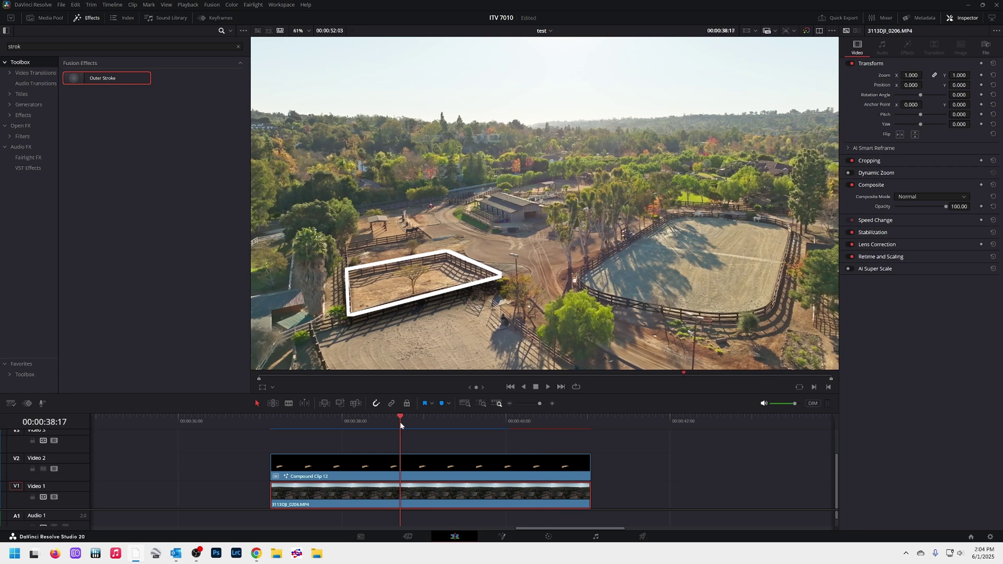
# Step: Lower the Outer Stroke Border Width on Compound Clip 12 and set its colour to bright yellow
pyautogui.click(365, 465)
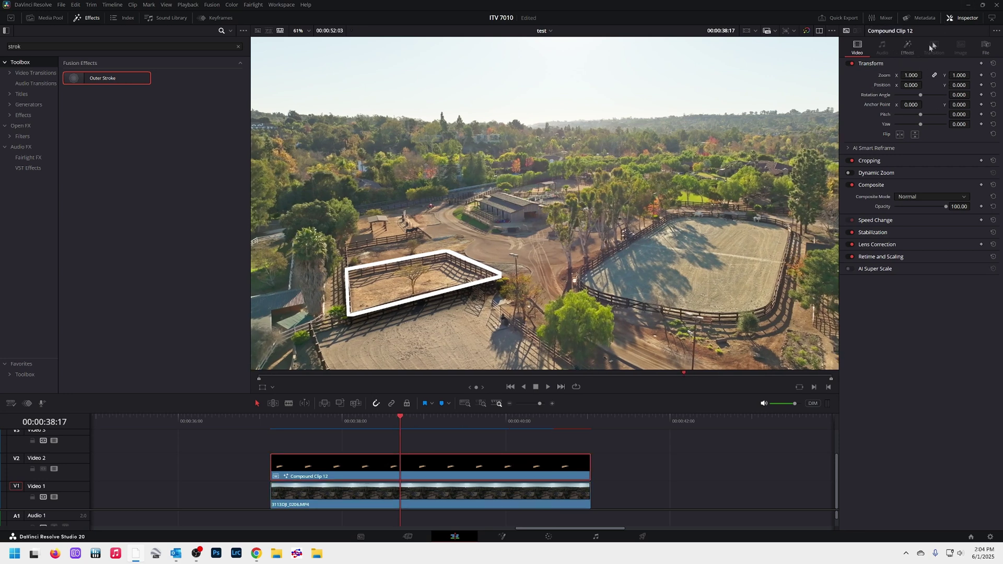
pyautogui.click(906, 48)
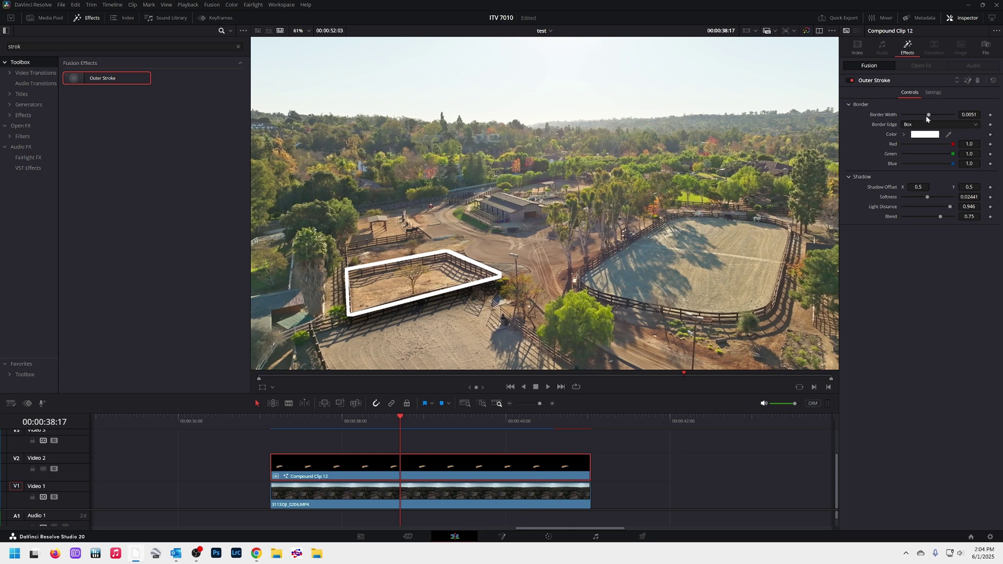
pyautogui.moveTo(928, 115); pyautogui.dragTo(918, 125)
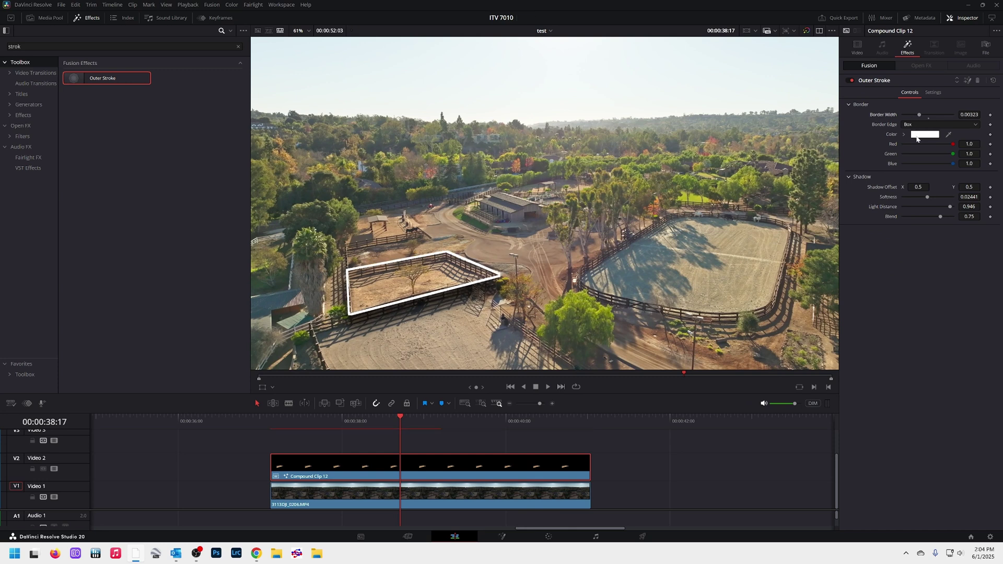
pyautogui.click(924, 134)
pyautogui.moveTo(562, 238); pyautogui.dragTo(561, 219)
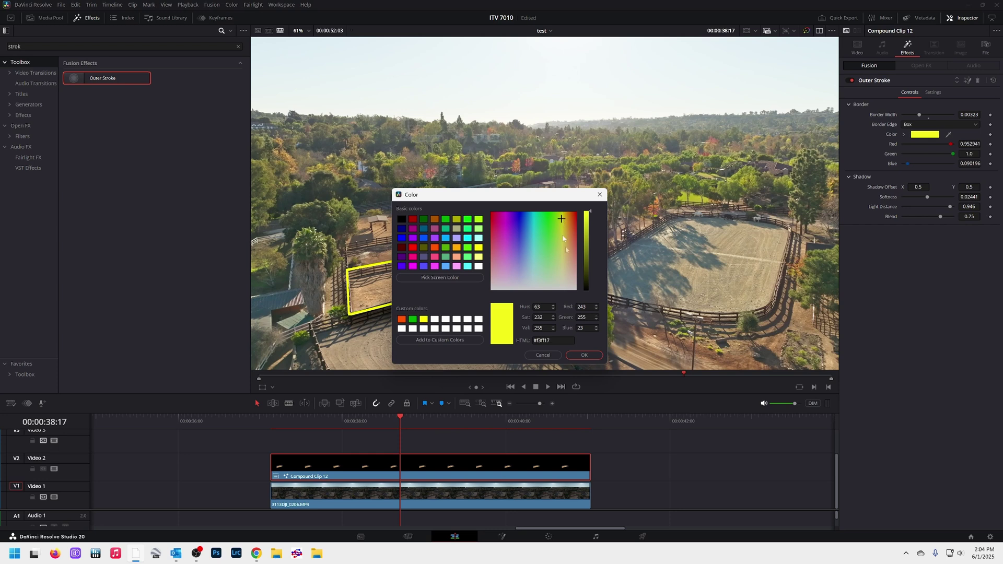
pyautogui.click(585, 355)
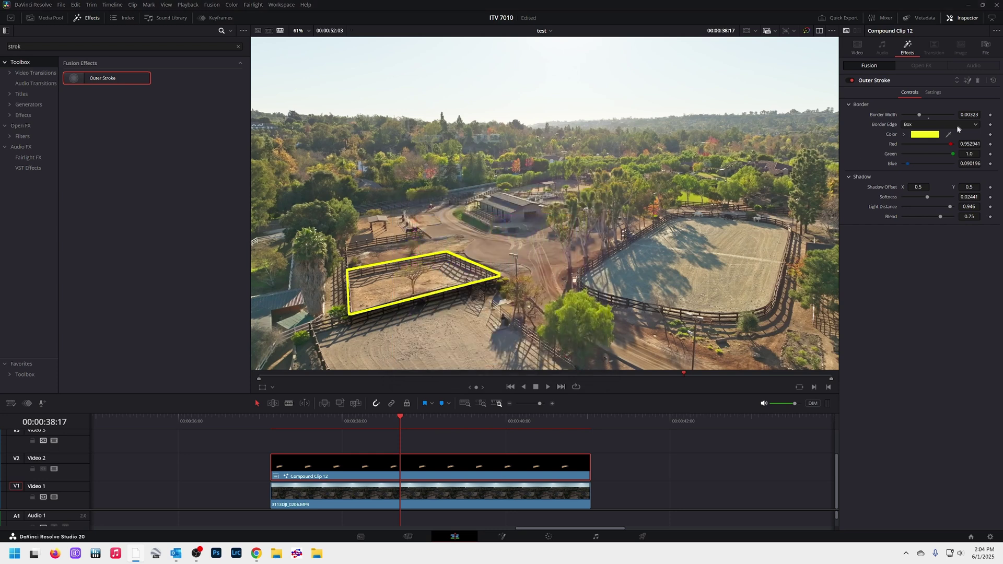
# Step: Set Border Edge to Linear, widen Border Width slightly, and drop Shadow Blend to 0
pyautogui.click(920, 125)
pyautogui.click(916, 162)
pyautogui.click(908, 124)
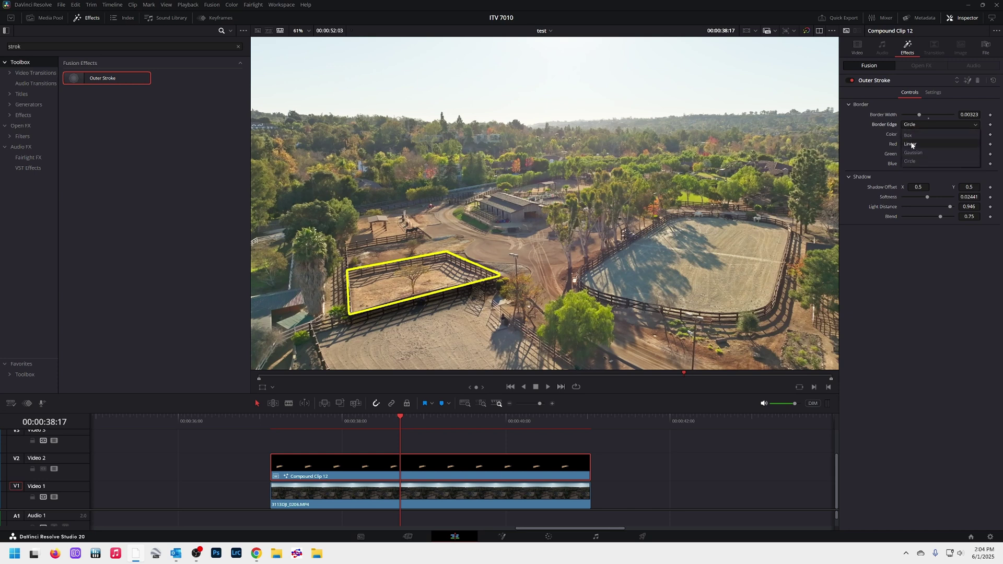
pyautogui.click(911, 145)
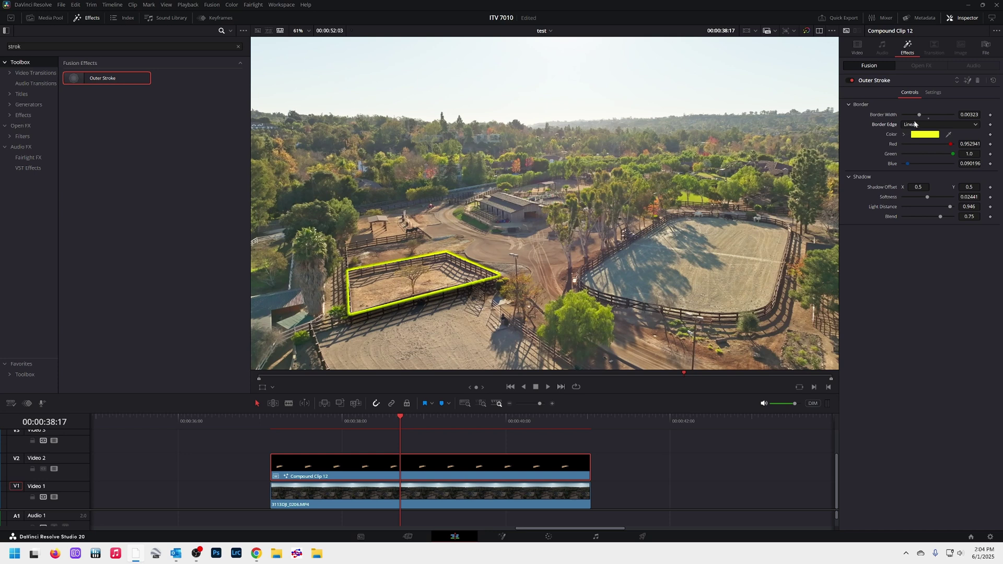
pyautogui.moveTo(918, 115)
pyautogui.mouseDown()
pyautogui.moveTo(974, 117)
pyautogui.moveTo(923, 129)
pyautogui.mouseUp()
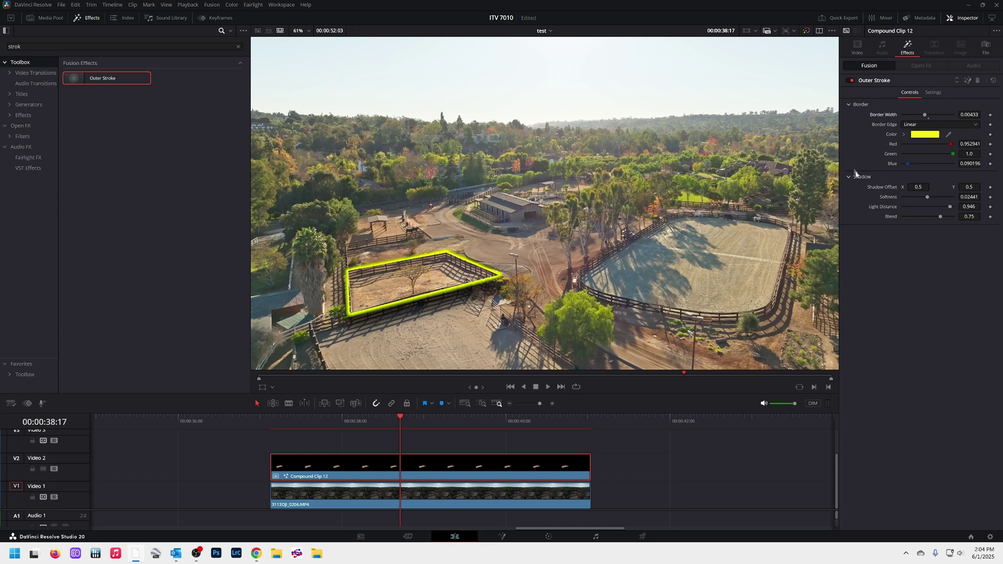
pyautogui.moveTo(940, 217); pyautogui.dragTo(871, 222)
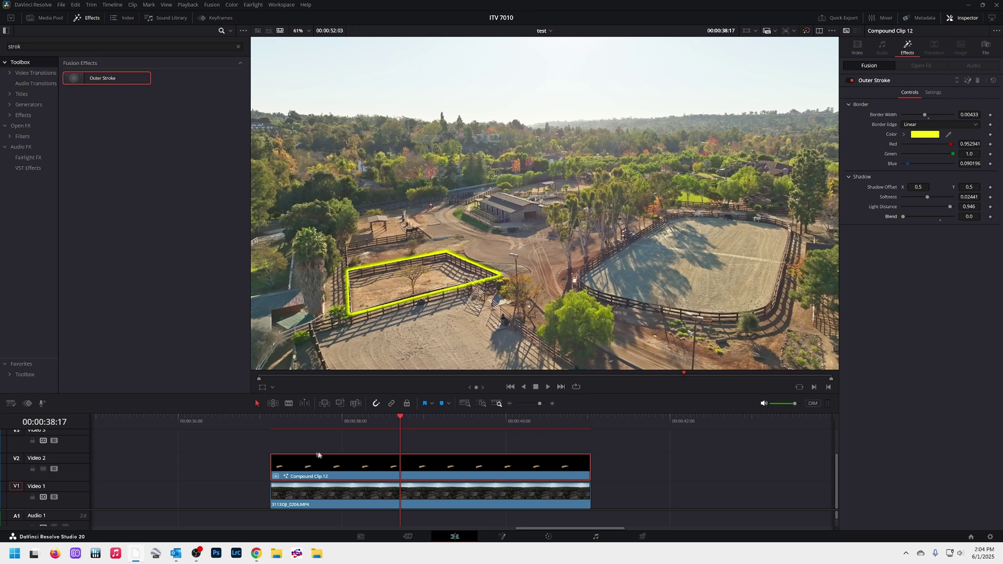
pyautogui.click(271, 421)
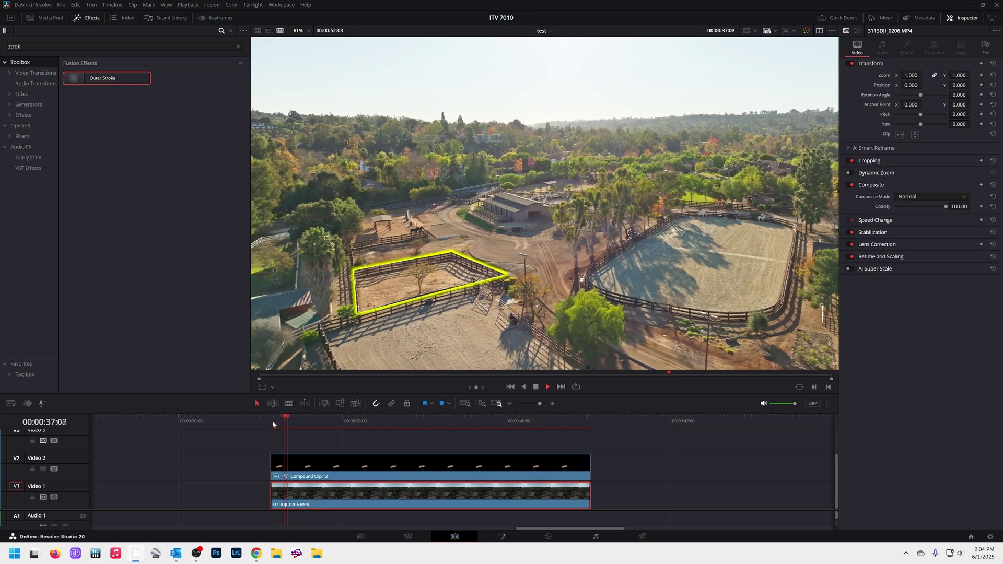
pyautogui.press('space')
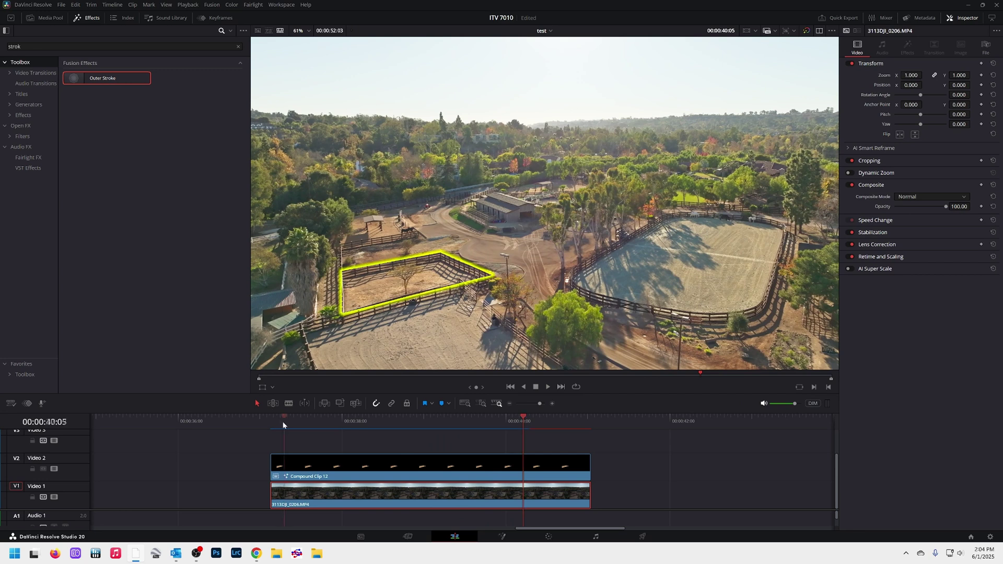
pyautogui.moveTo(283, 425); pyautogui.dragTo(344, 425)
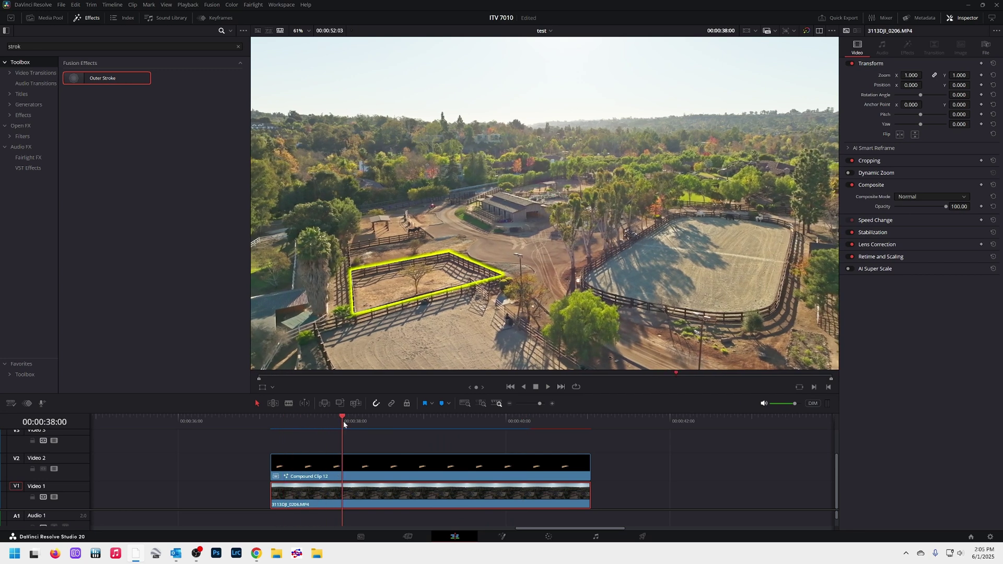
pyautogui.click(272, 424)
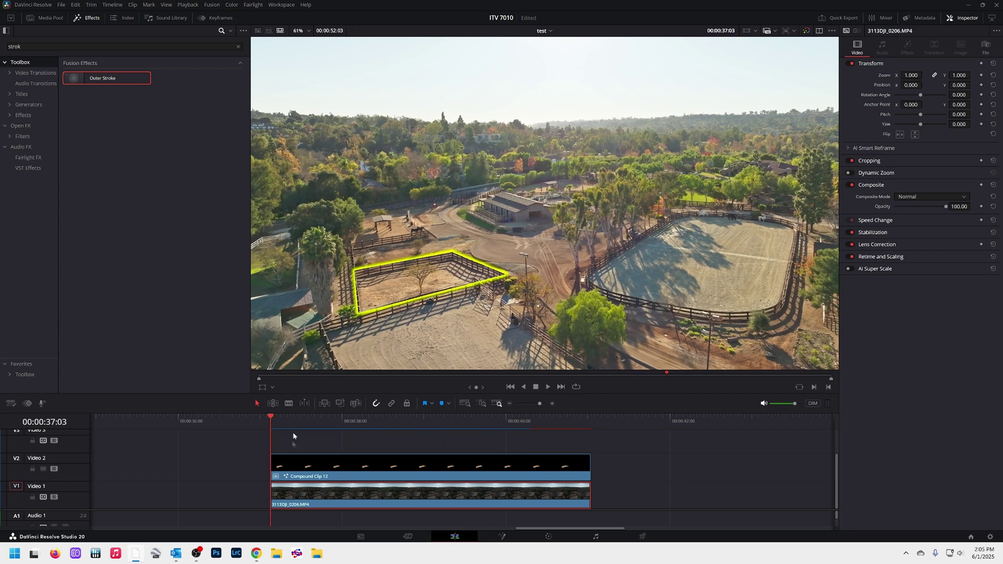
# Step: Trim the start of Compound Clip 12 later and preview the outline
pyautogui.moveTo(272, 467); pyautogui.dragTo(326, 455)
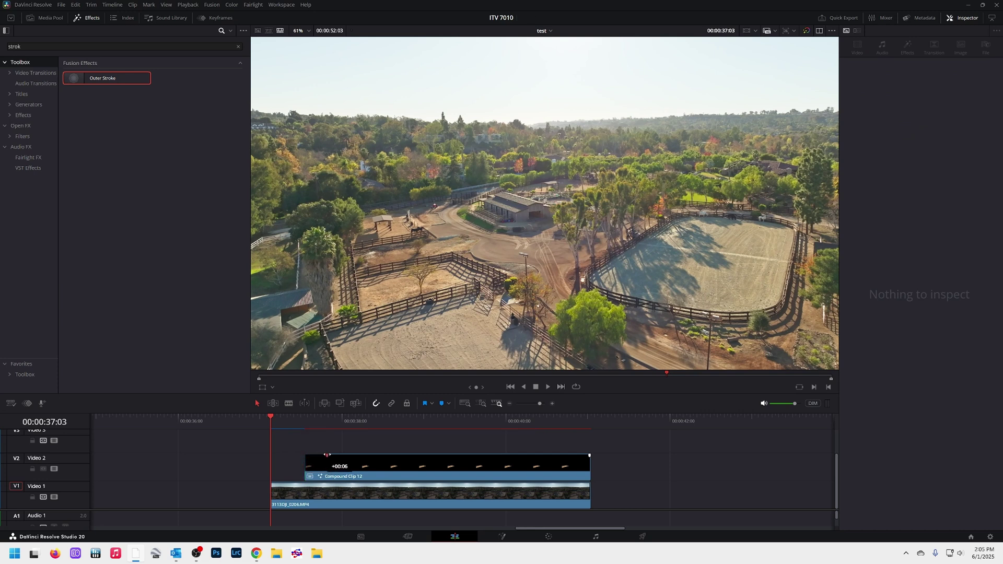
pyautogui.click(548, 386)
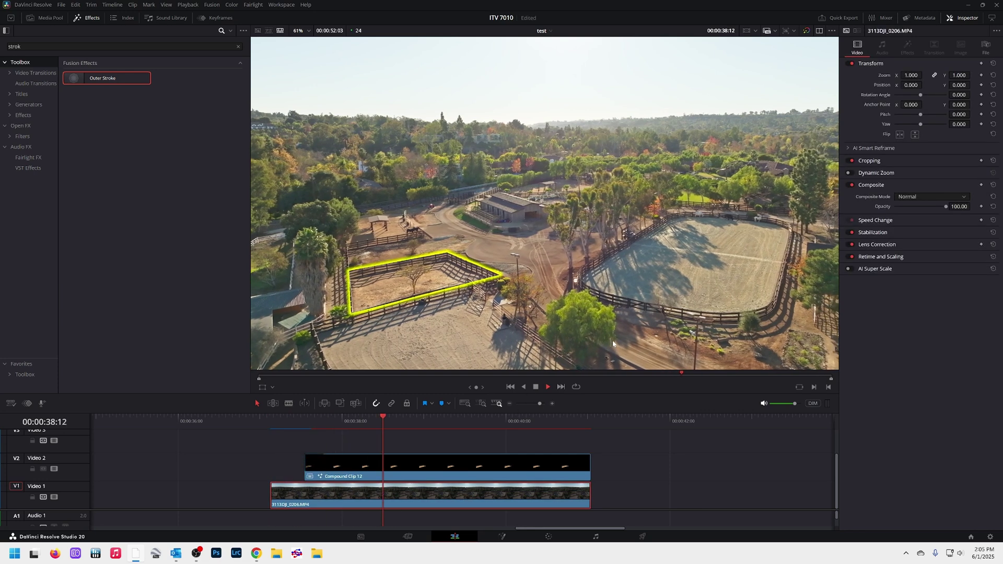
pyautogui.press('space')
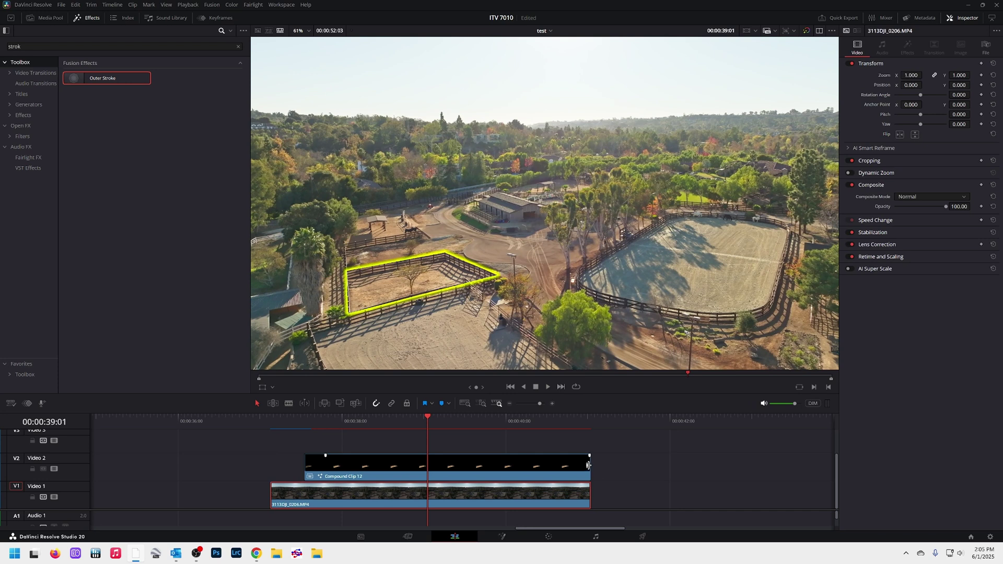
# Step: Trim Compound Clip 12's end earlier so the outline stops partway, then replay to check
pyautogui.moveTo(588, 466); pyautogui.dragTo(448, 459)
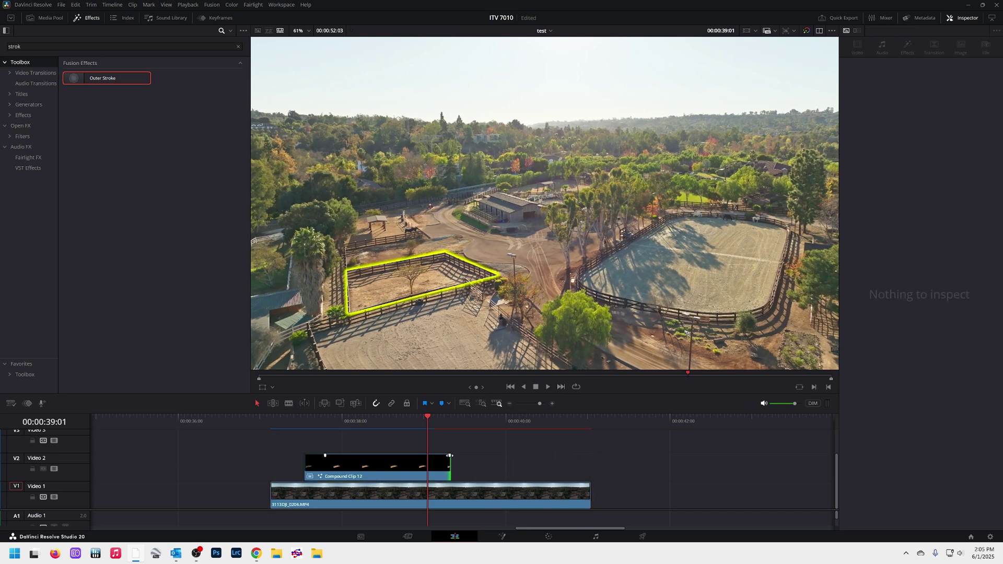
pyautogui.click(279, 418)
pyautogui.press('space')
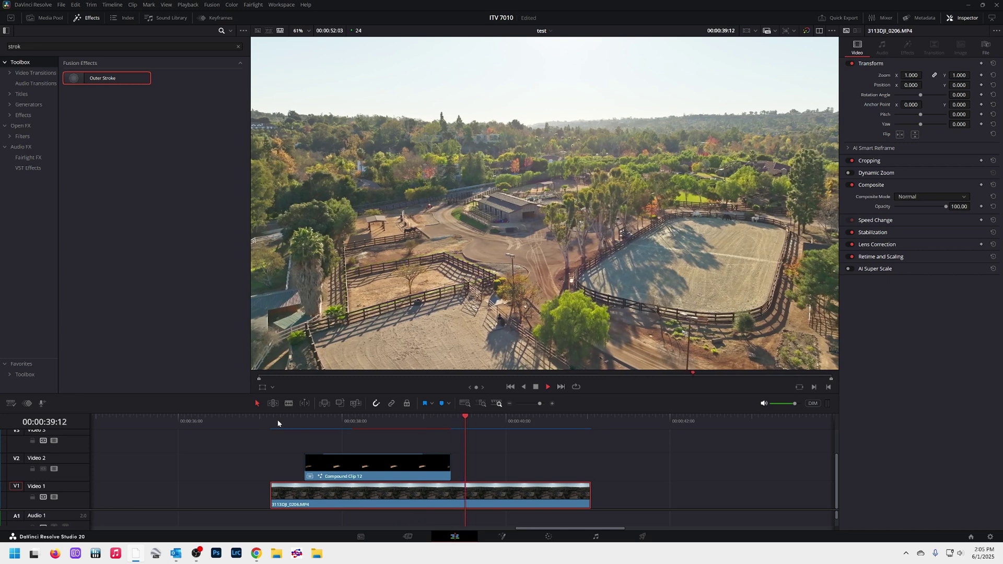
pyautogui.press('space')
pyautogui.click(354, 421)
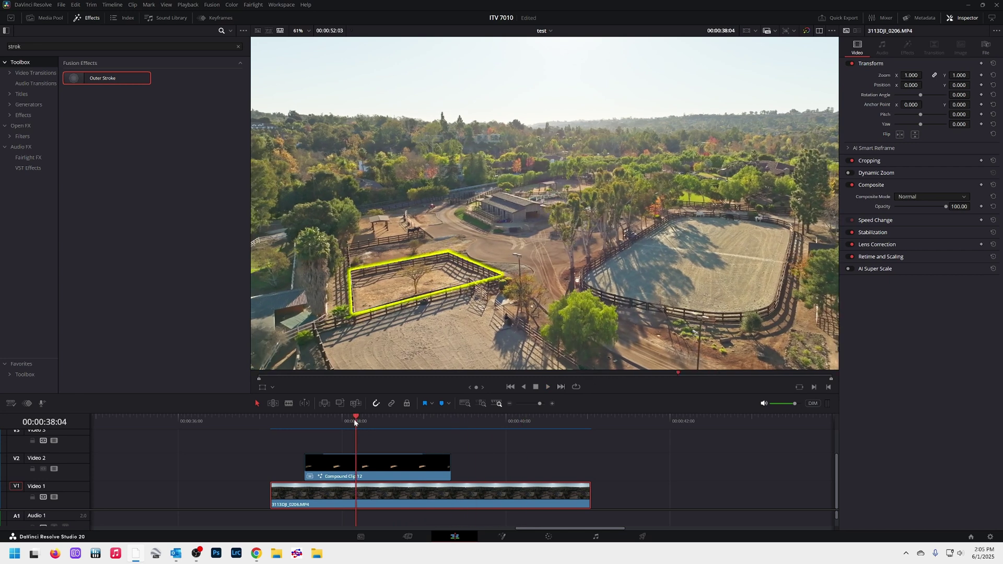
# Step: Raise the Offset wheel on the outline shot to brighten it, then return to the Edit page
pyautogui.click(366, 474)
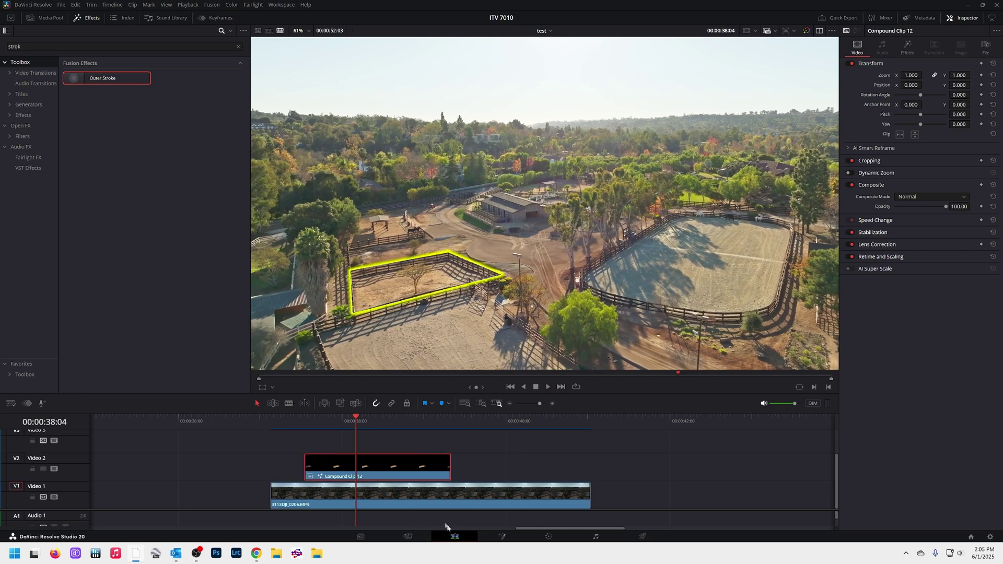
pyautogui.click(549, 538)
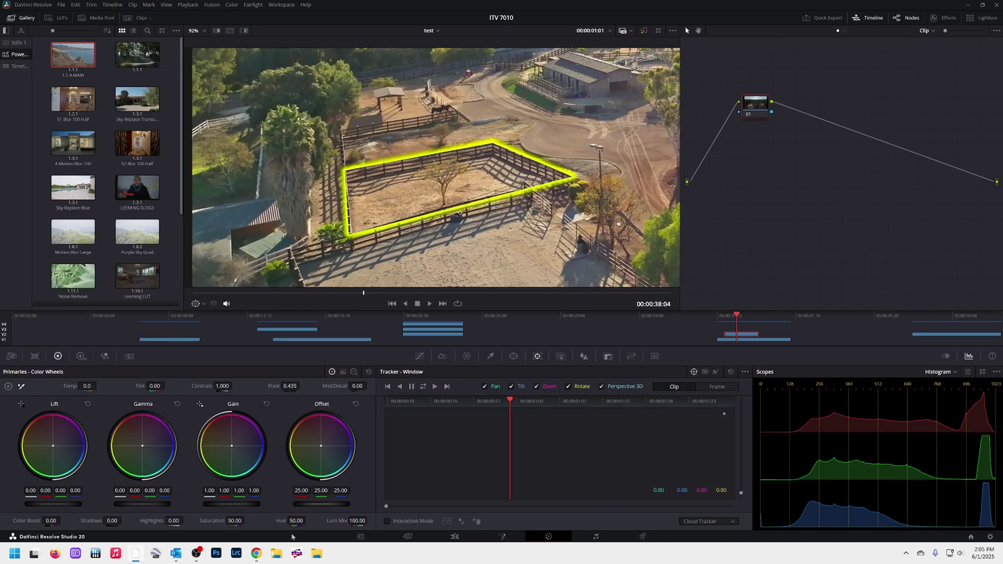
pyautogui.moveTo(315, 504); pyautogui.dragTo(387, 505)
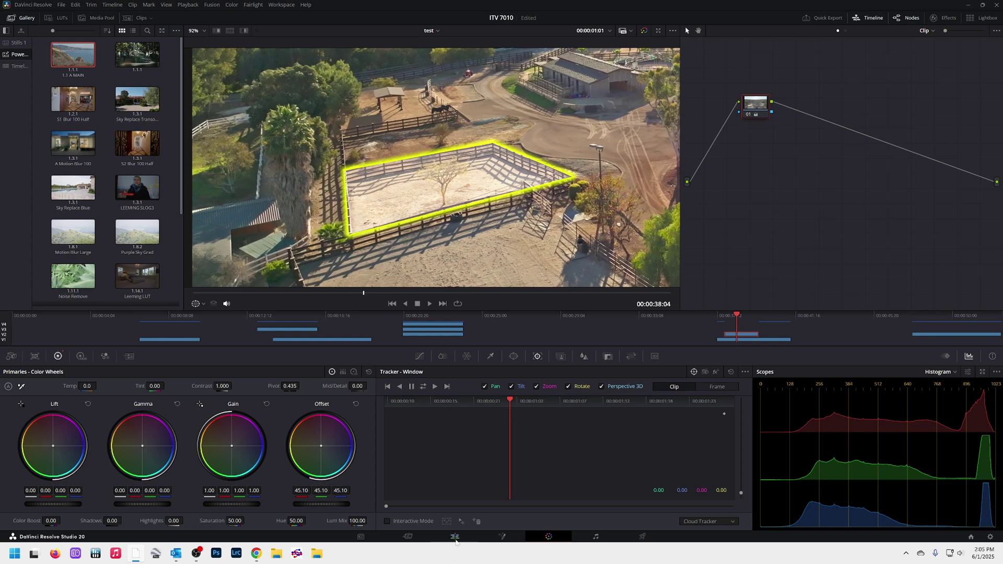
pyautogui.click(455, 538)
# Step: Review the outline section, then delete Compound Clip 12 from V2
pyautogui.click(278, 423)
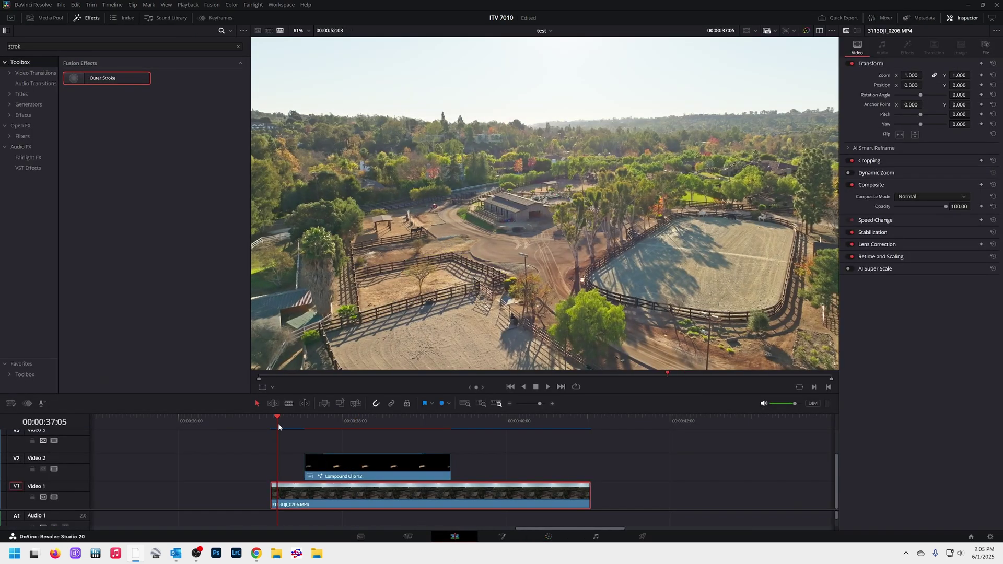
pyautogui.press('space')
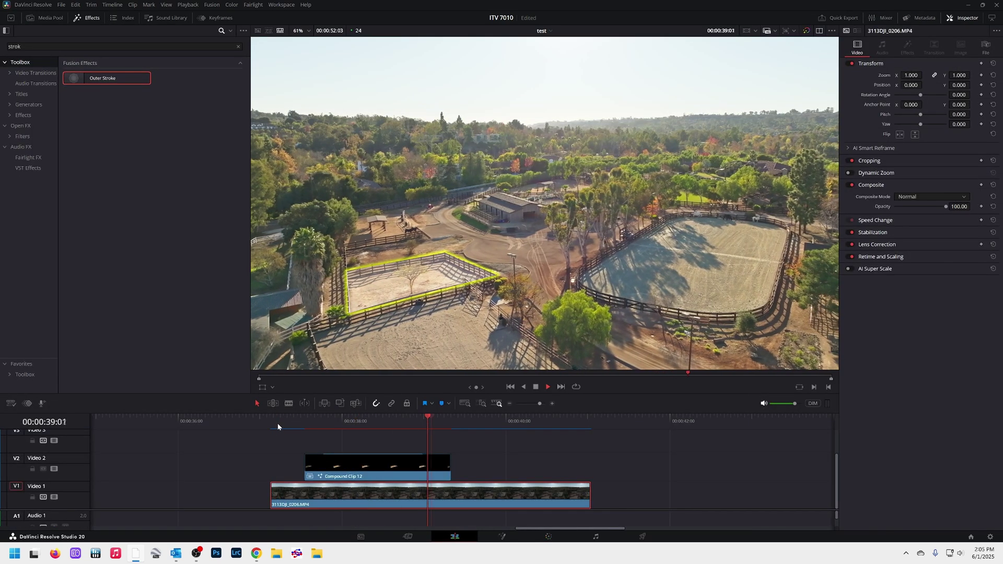
pyautogui.press('space')
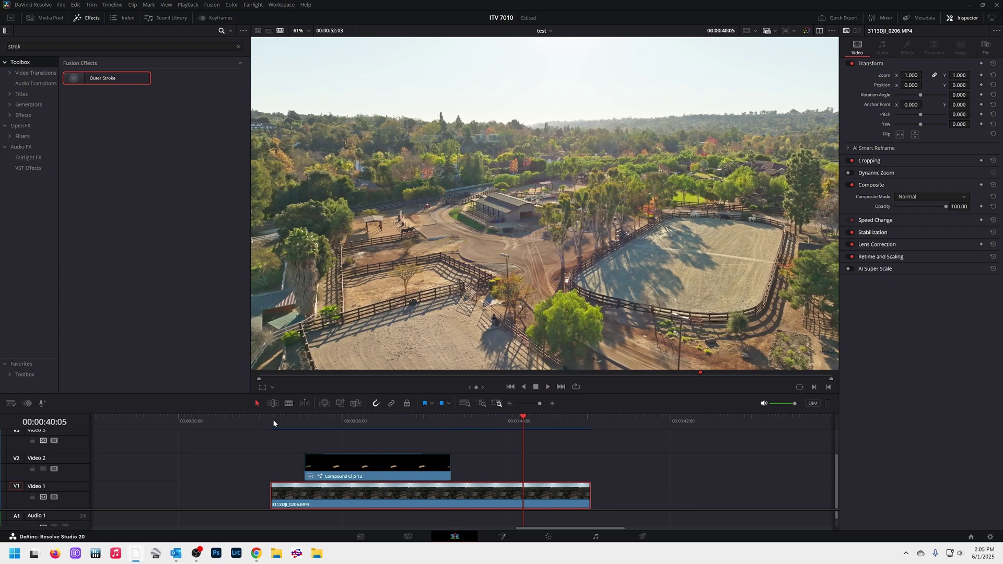
pyautogui.click(329, 468)
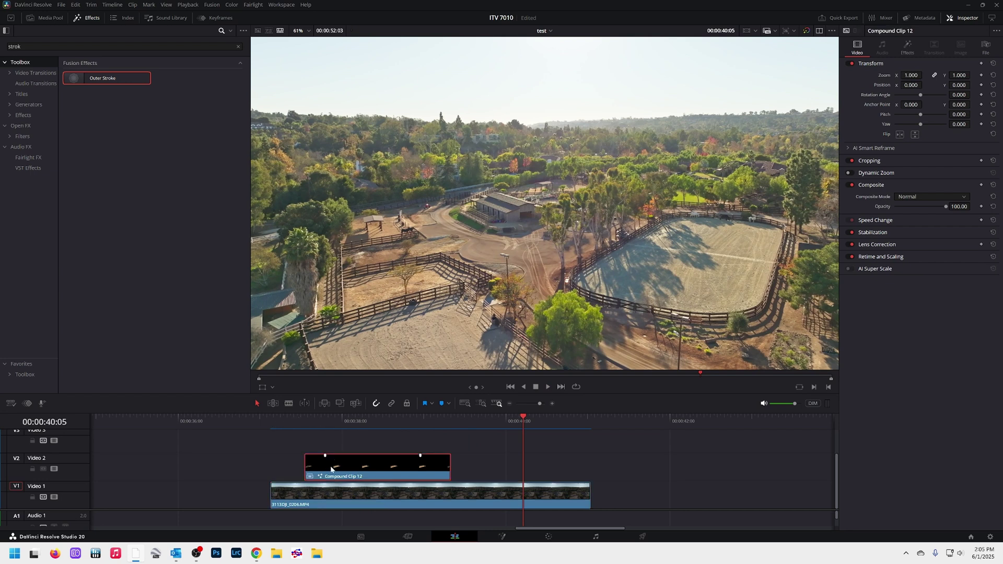
pyautogui.press('Delete')
# Step: Duplicate the ranch clip onto V2 and enable its hand-drawn corral window on the Color page
pyautogui.click(349, 496)
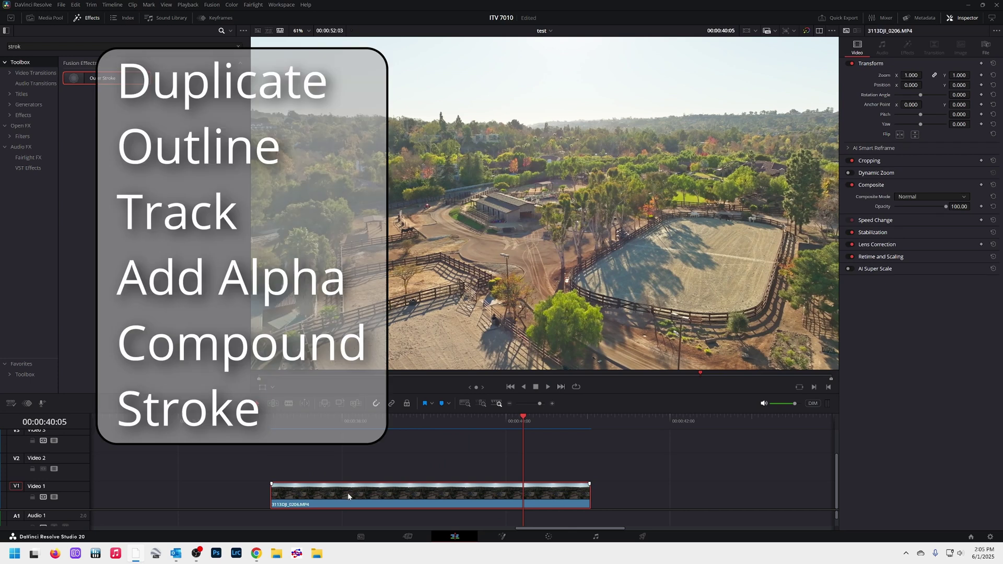
pyautogui.moveTo(348, 488); pyautogui.dragTo(348, 465)
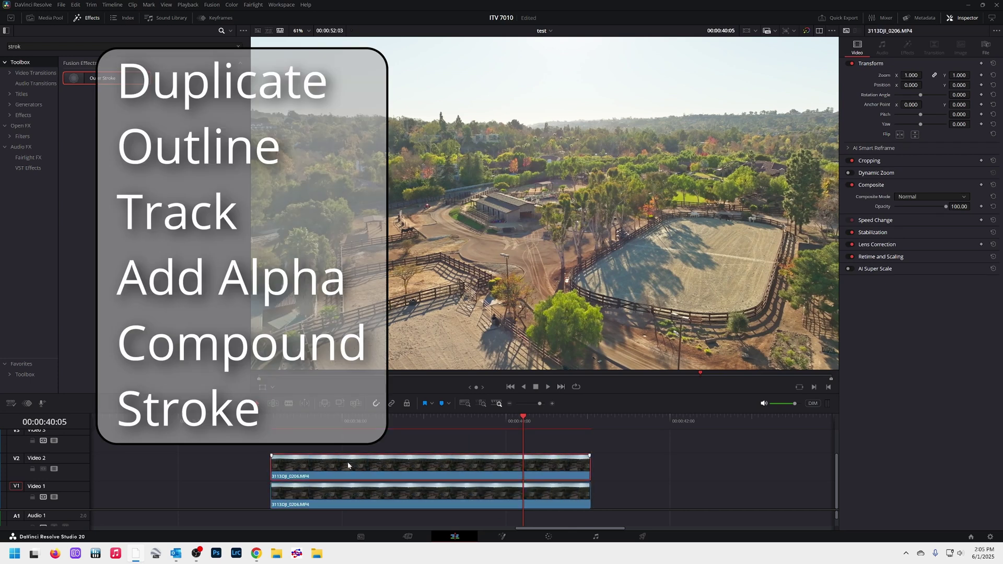
pyautogui.click(548, 537)
pyautogui.click(514, 357)
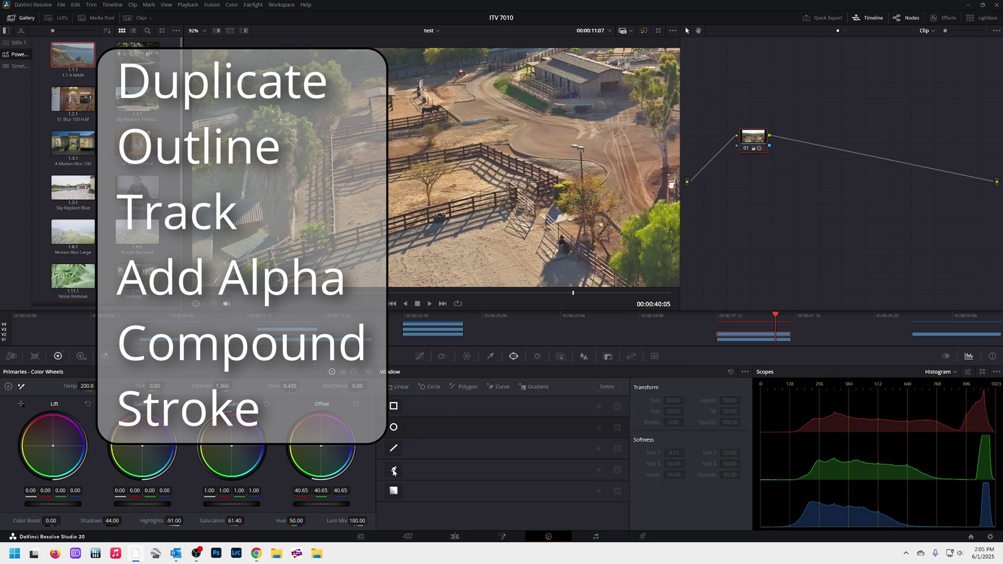
pyautogui.click(393, 469)
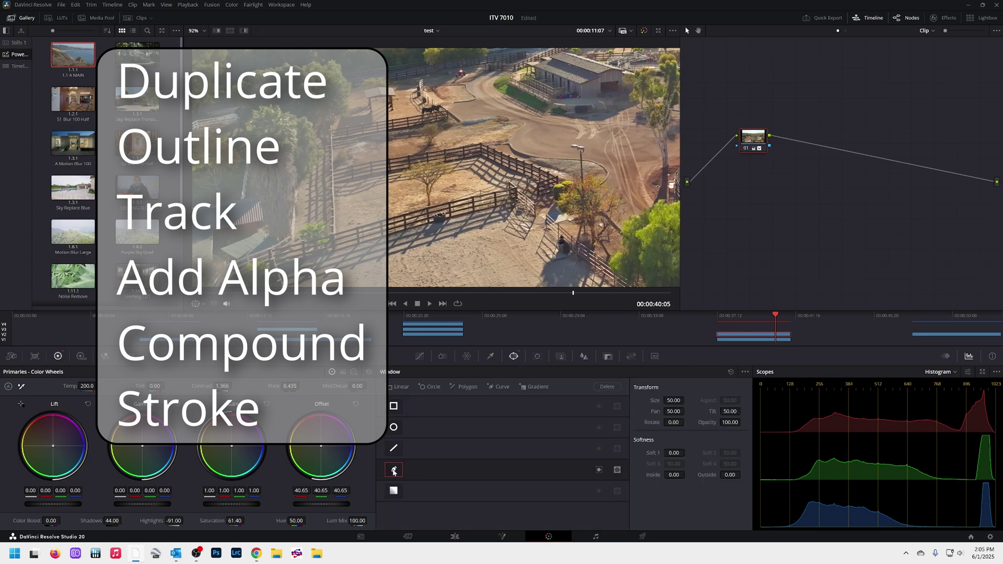
pyautogui.click(536, 357)
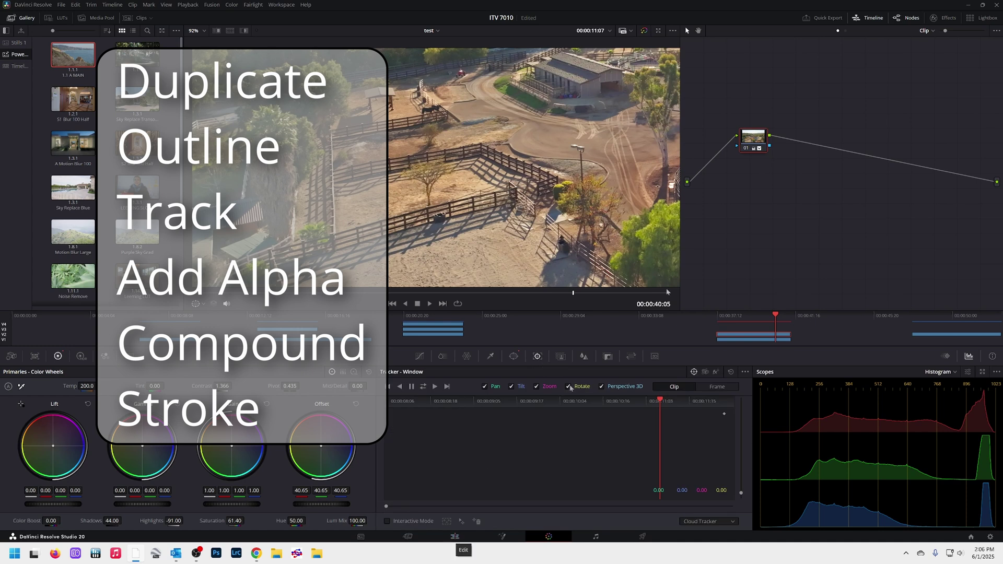
# Step: Add an alpha output to the node graph and link the node's key to it
pyautogui.rightClick(785, 254)
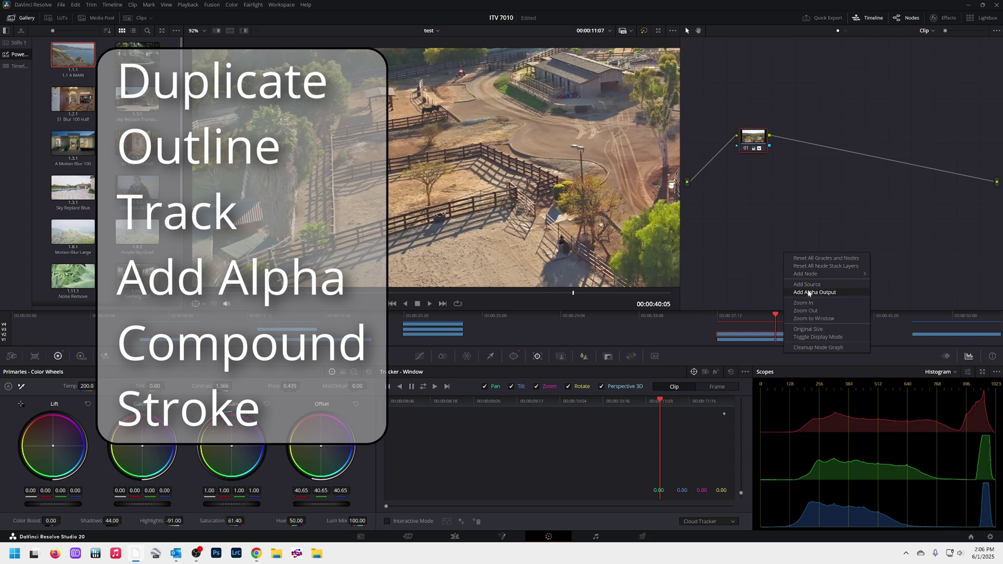
pyautogui.click(814, 292)
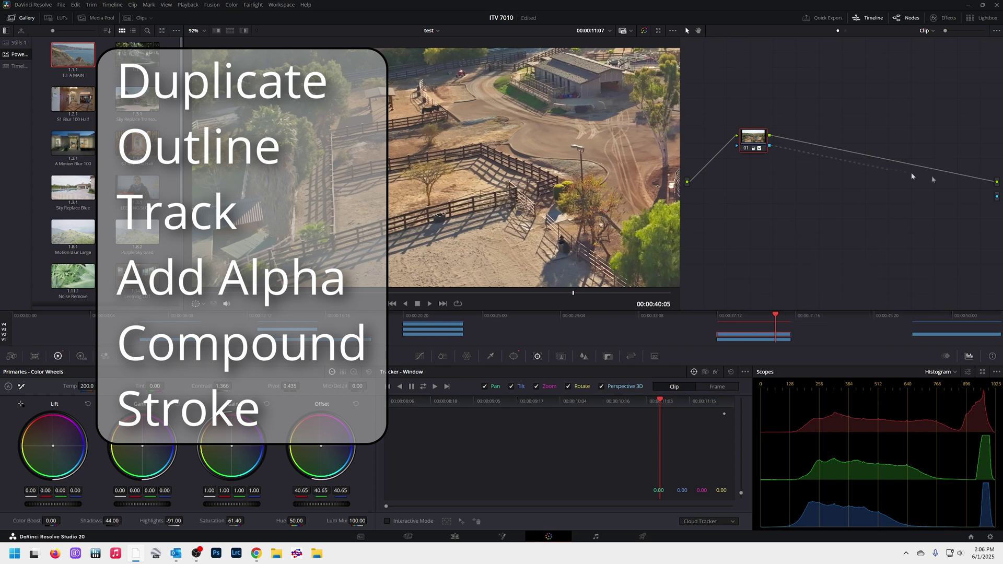
pyautogui.moveTo(770, 146); pyautogui.dragTo(997, 197)
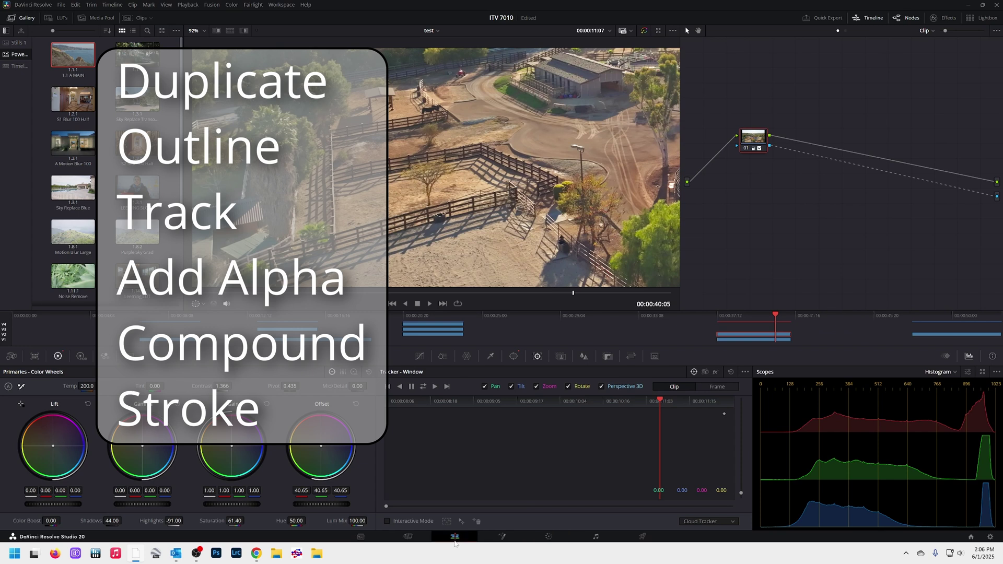
# Step: Turn the V2 duplicate into Compound Clip 13 and apply Outer Stroke to it
pyautogui.click(455, 536)
pyautogui.rightClick(357, 470)
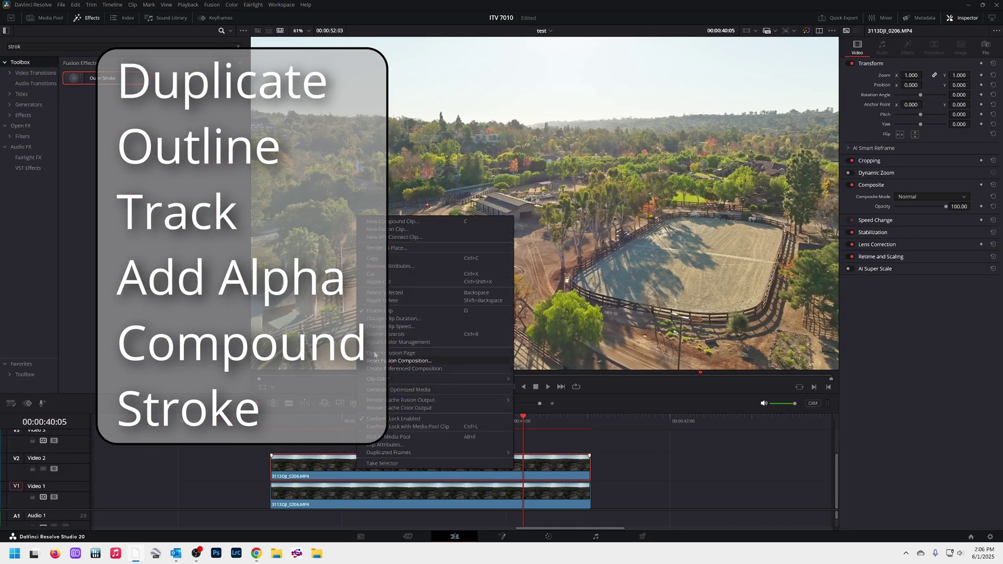
pyautogui.click(393, 221)
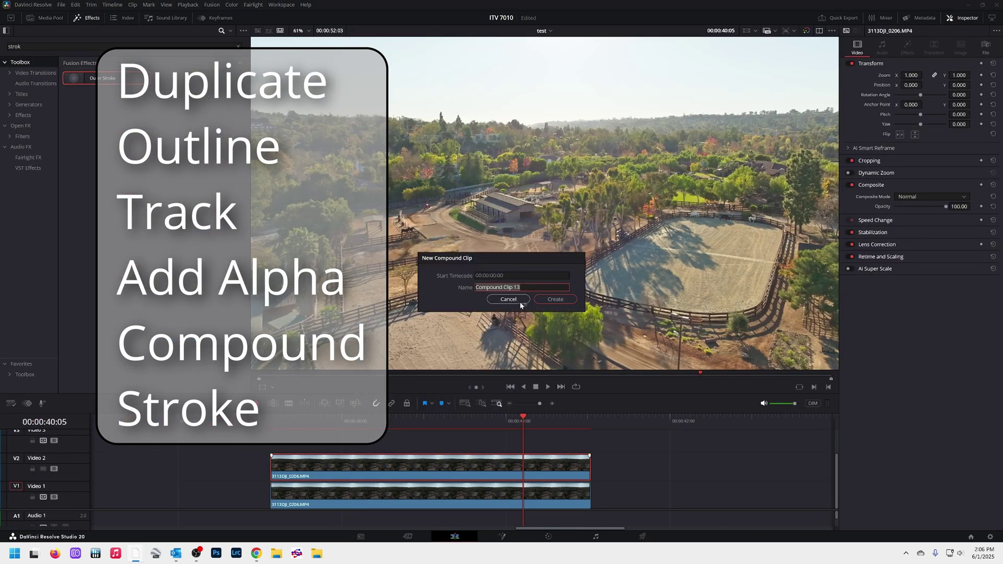
pyautogui.click(553, 300)
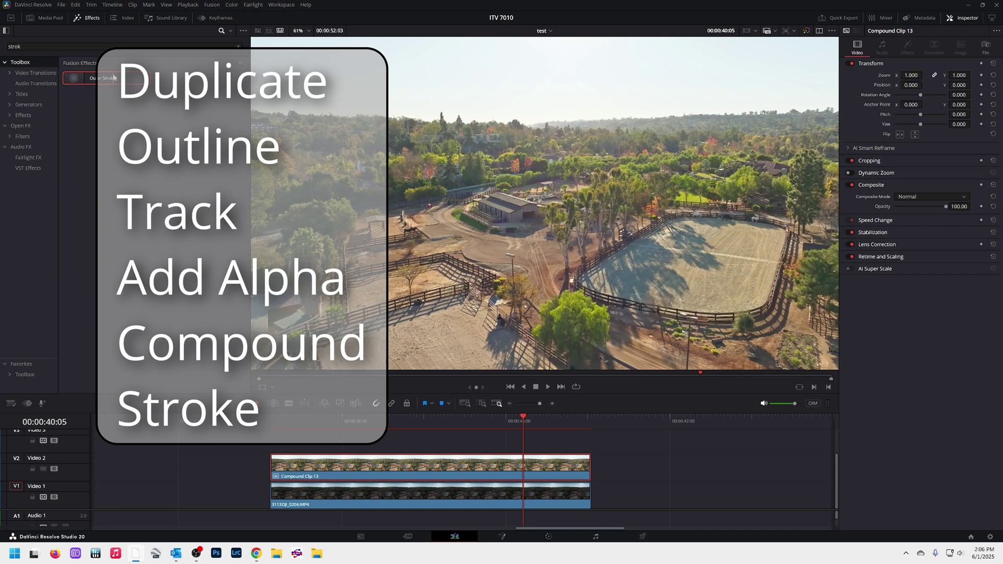
pyautogui.moveTo(116, 80); pyautogui.dragTo(438, 475)
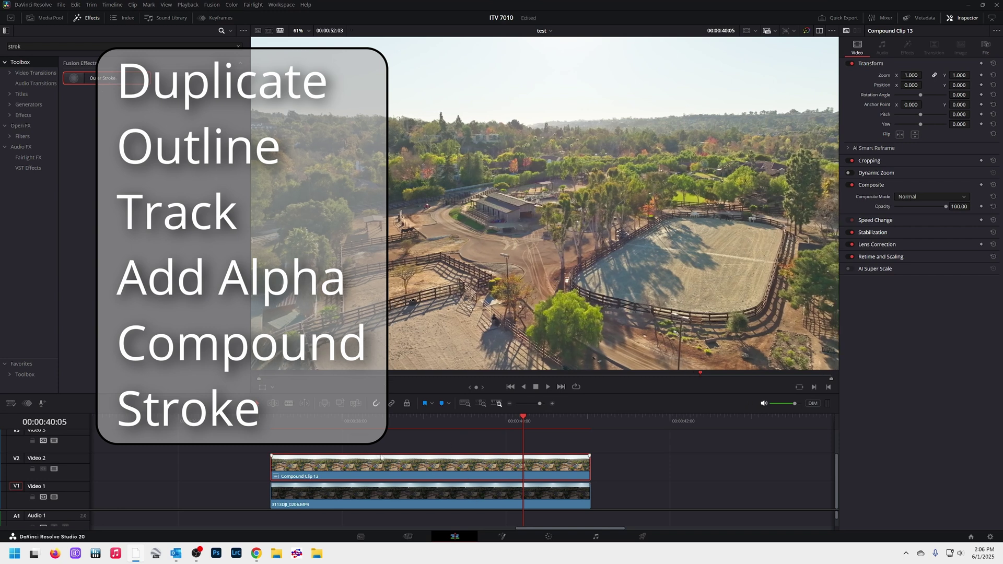